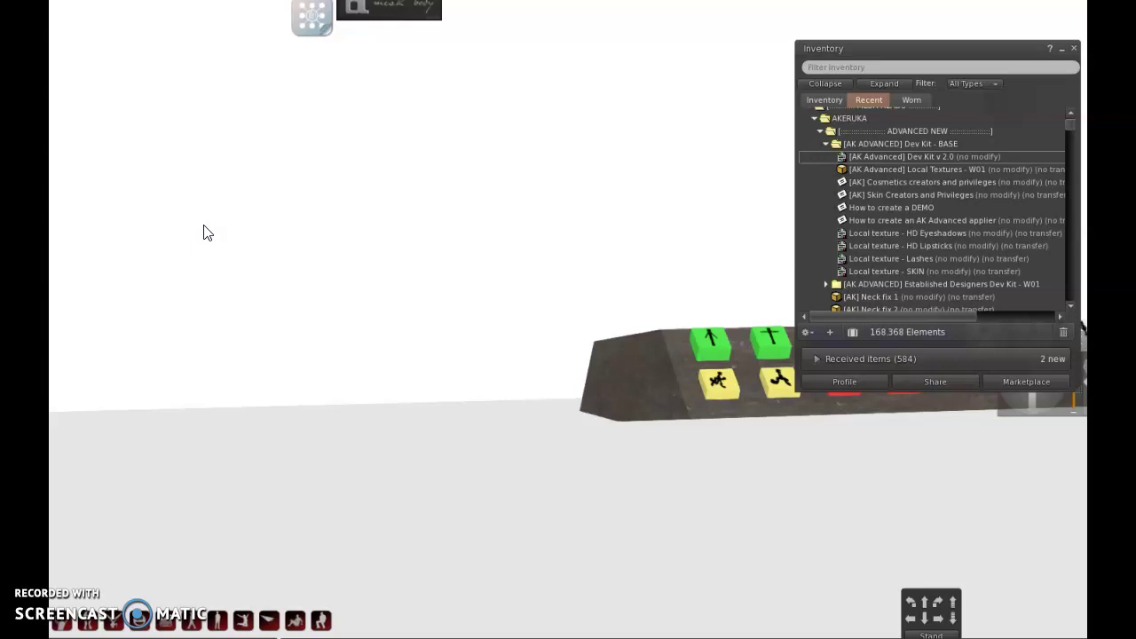
Open the building options from the viewer's top menu.
left_click(310, 181)
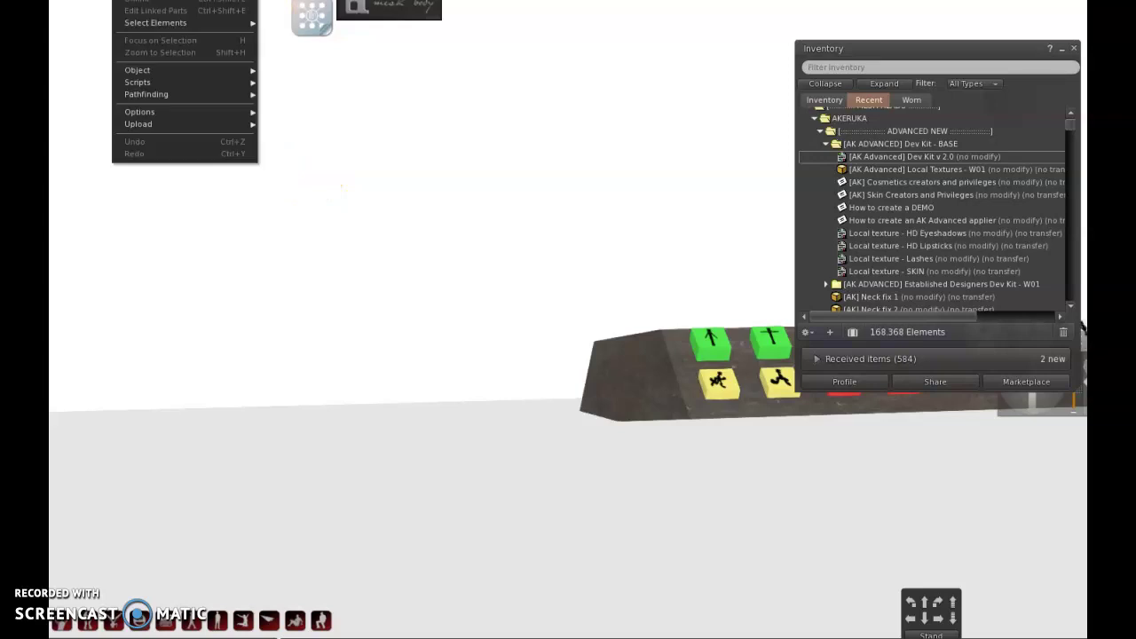
Rez a wooden cube on the ground and stretch it into a flat panel.
key("ctrl+b")
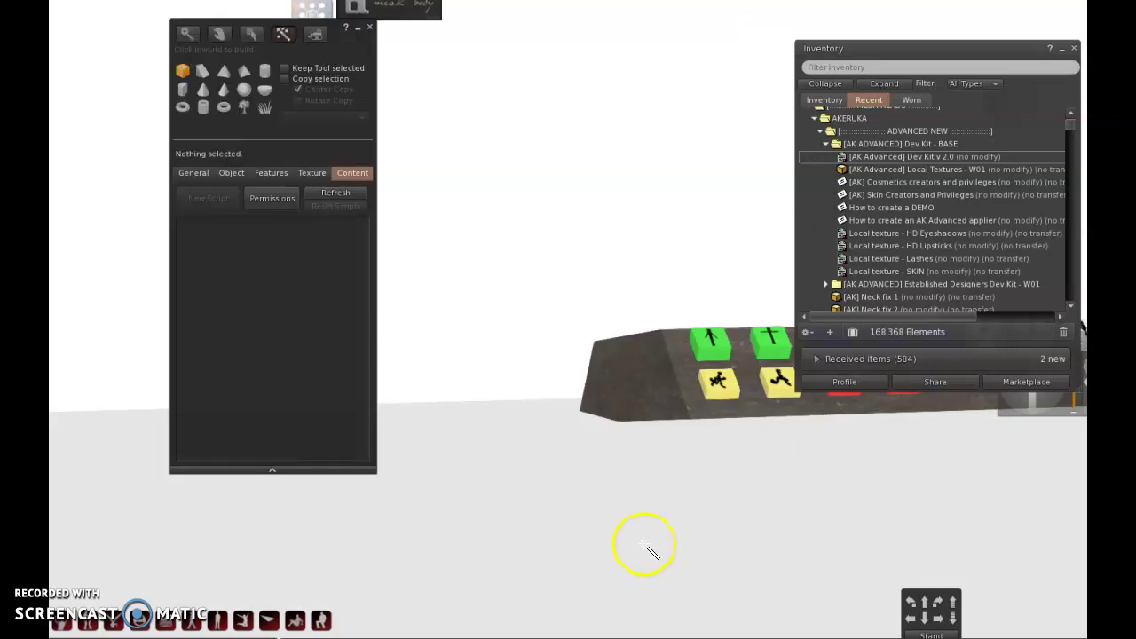
left_click(527, 512)
key("ctrl+shift")
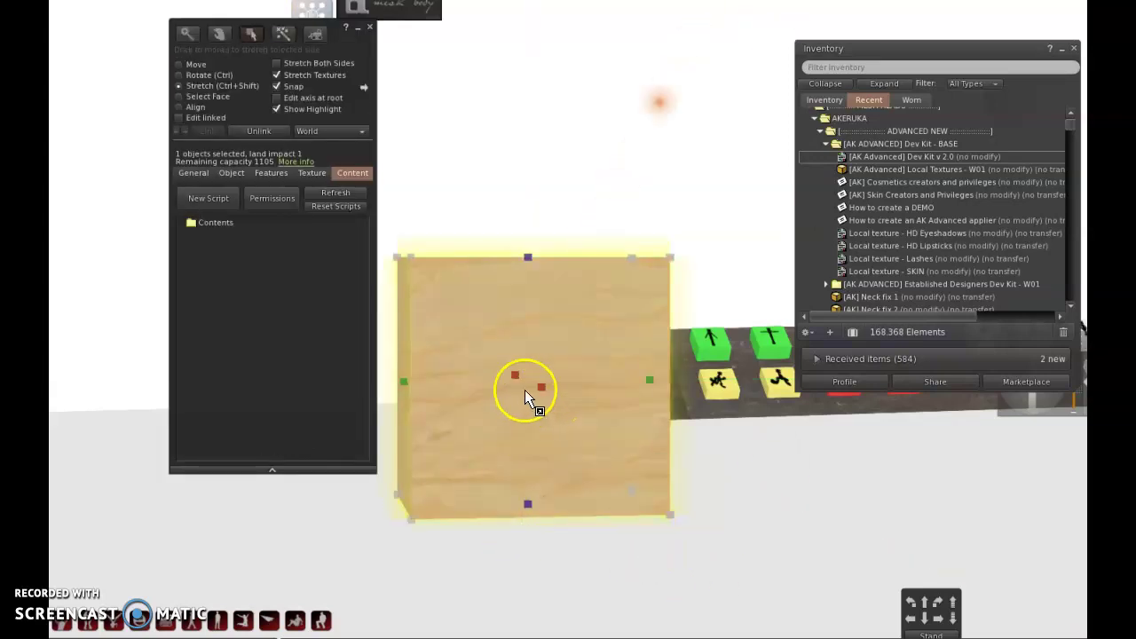
left_click_drag(545, 391, 675, 304)
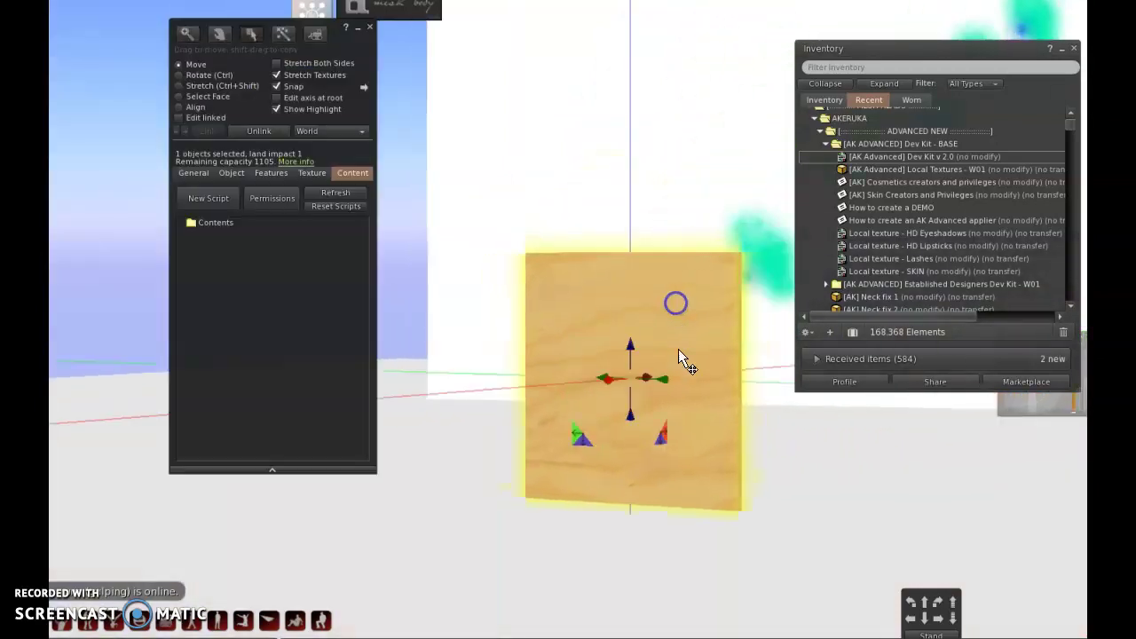
Copy the panel and shrink the copy into a small square on its upper half.
left_click(629, 381)
mouse_move(629, 381)
left_mouse_down()
mouse_move(606, 379)
mouse_move(628, 382)
left_mouse_up()
left_click(628, 382, "alt")
mouse_move(678, 302)
left_mouse_down("alt")
mouse_move(730, 234)
mouse_move(677, 304)
left_mouse_up("alt")
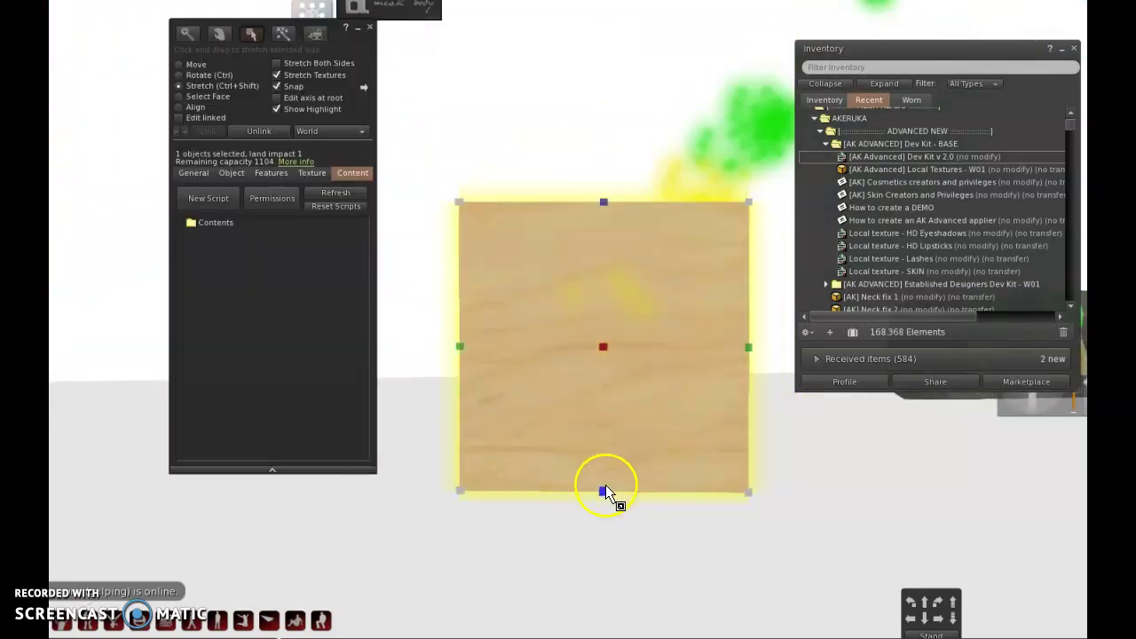
left_click_drag(605, 485, 609, 339)
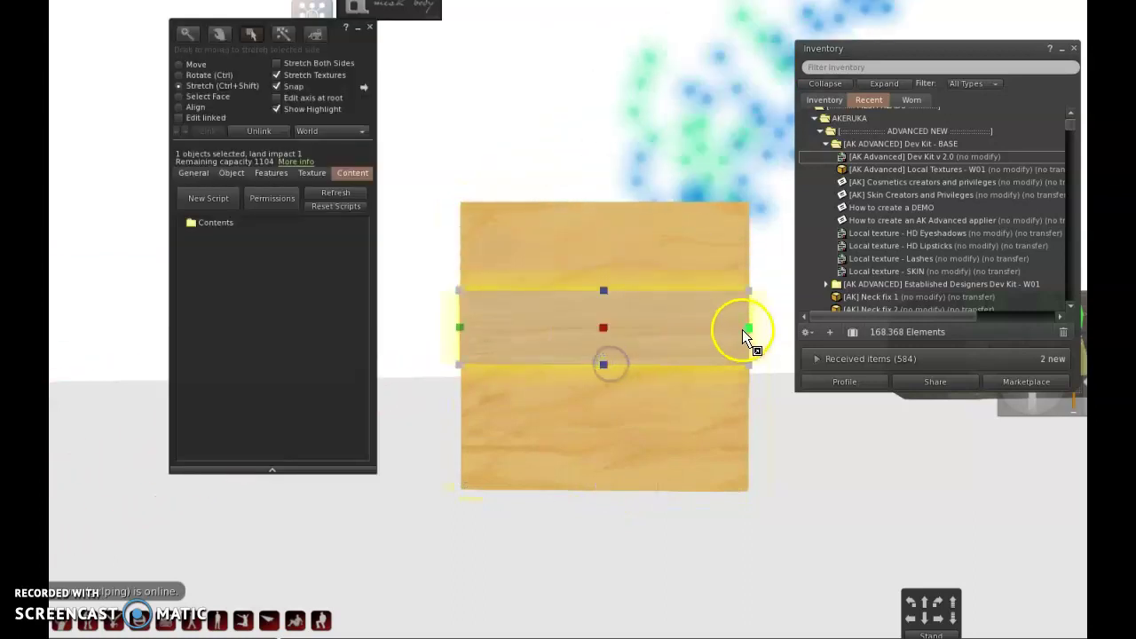
left_click_drag(742, 330, 643, 343, "ctrl+shift")
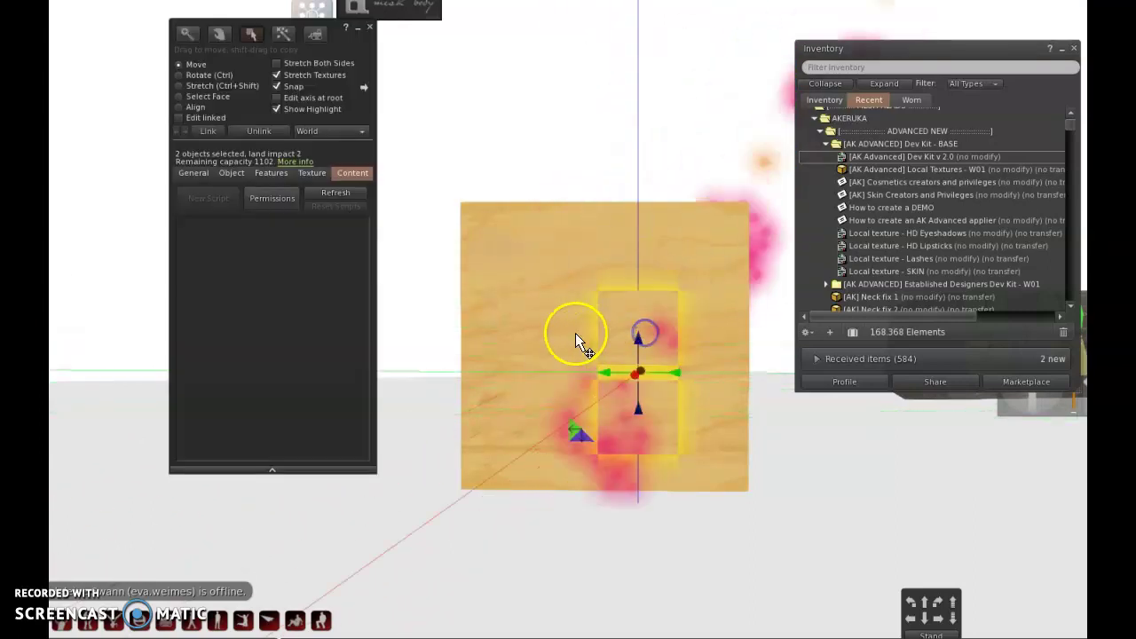
Select the square pieces together with the panel and link them into one object.
left_click(543, 327)
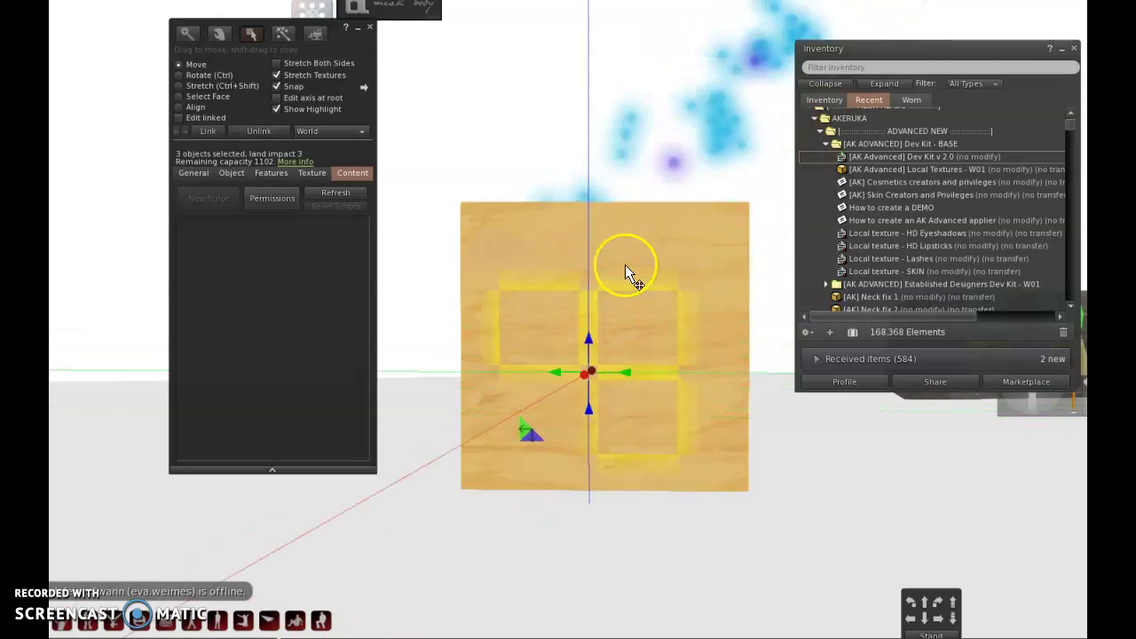
left_click(207, 130)
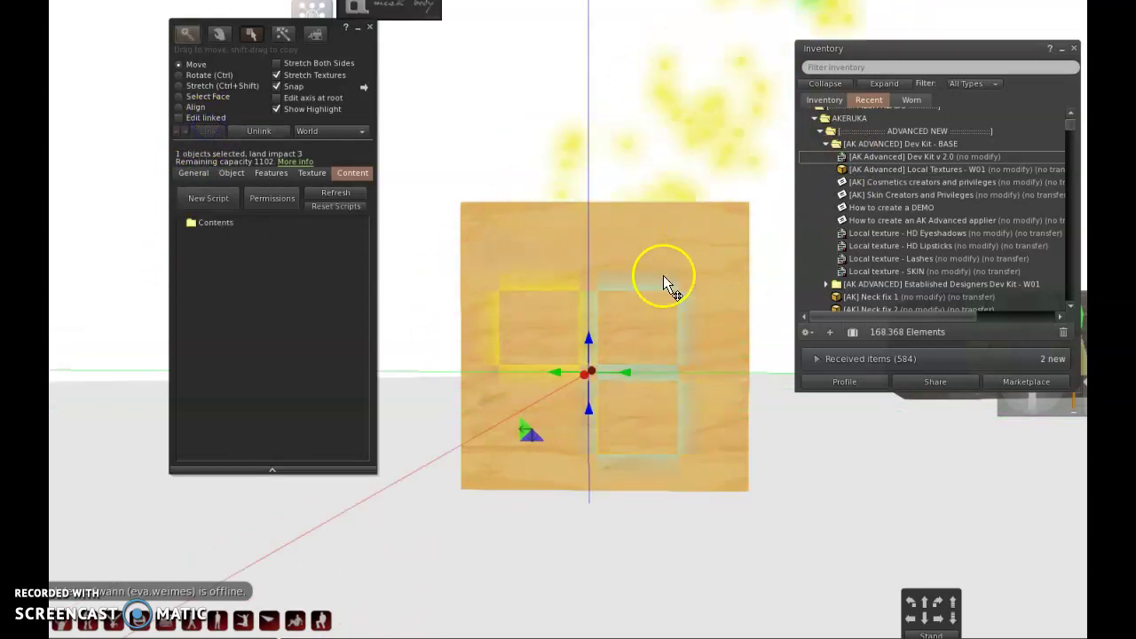
left_click(614, 240)
left_click(207, 131)
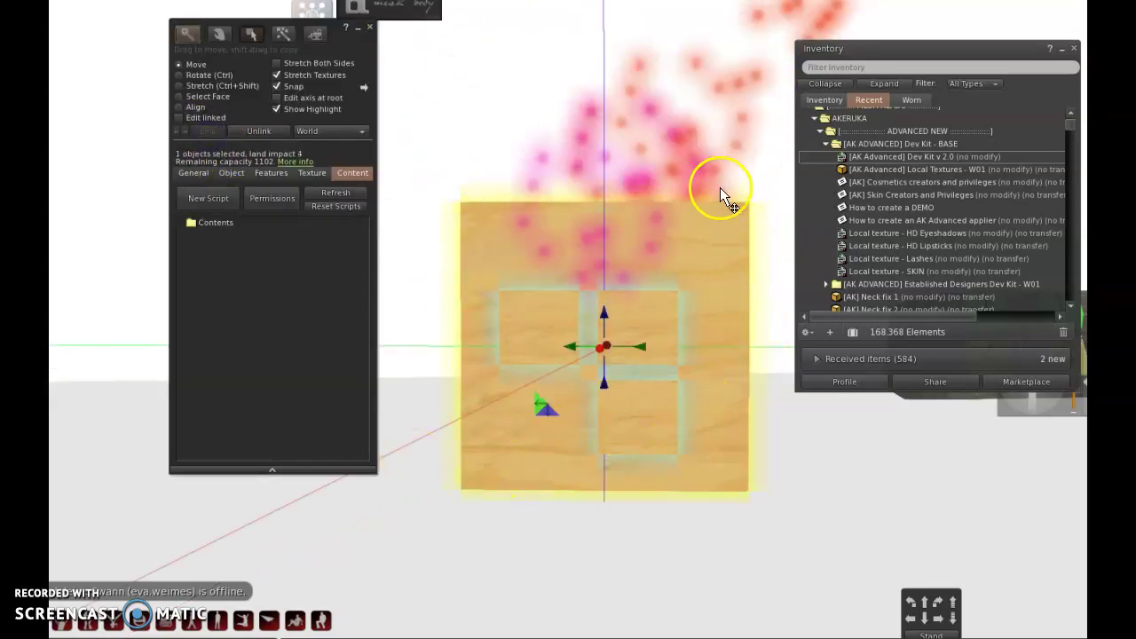
Edit the linked object with Edit linked enabled.
key("alt")
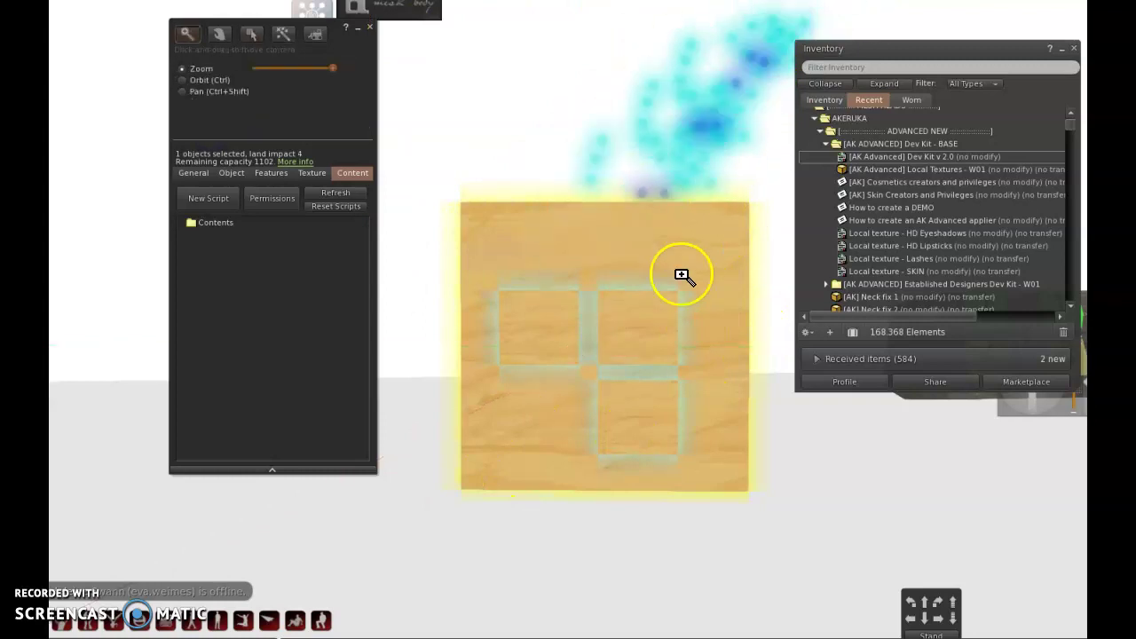
left_click_drag(655, 319, 677, 304, "alt")
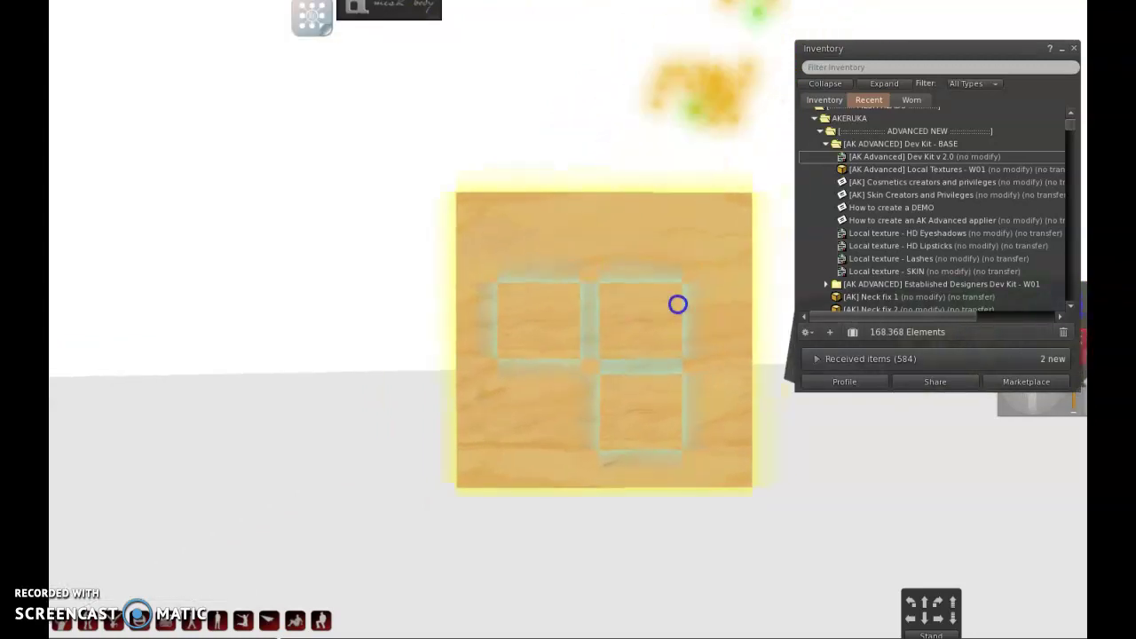
right_click(658, 300)
left_click(685, 315)
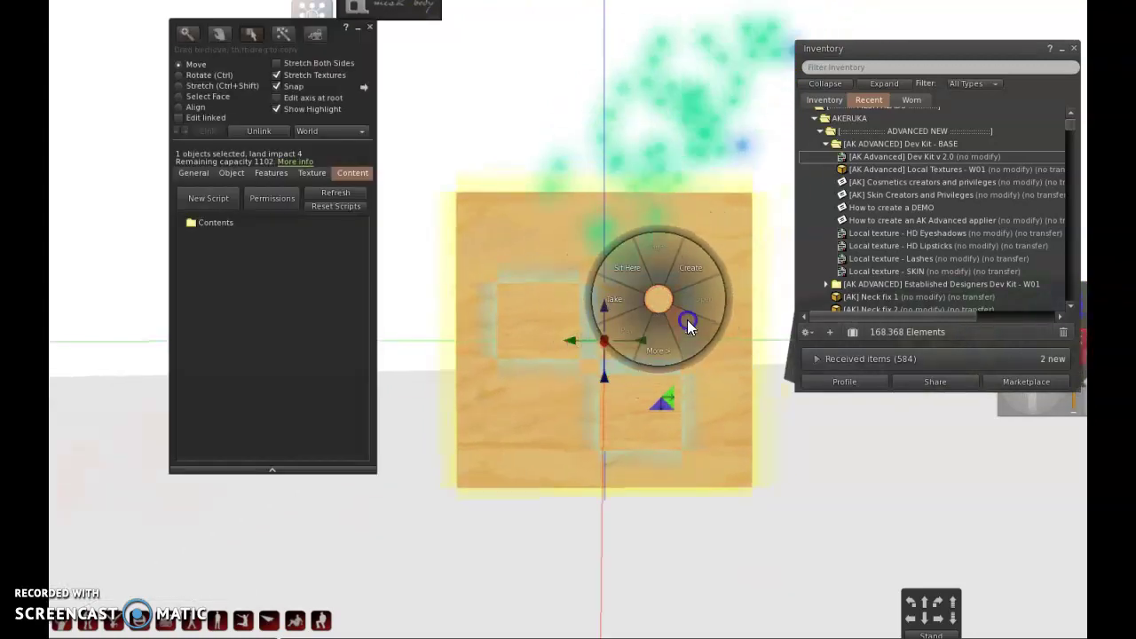
left_click(202, 114)
Select the three square buttons and set their colour to black.
left_click(629, 317)
left_click(553, 321)
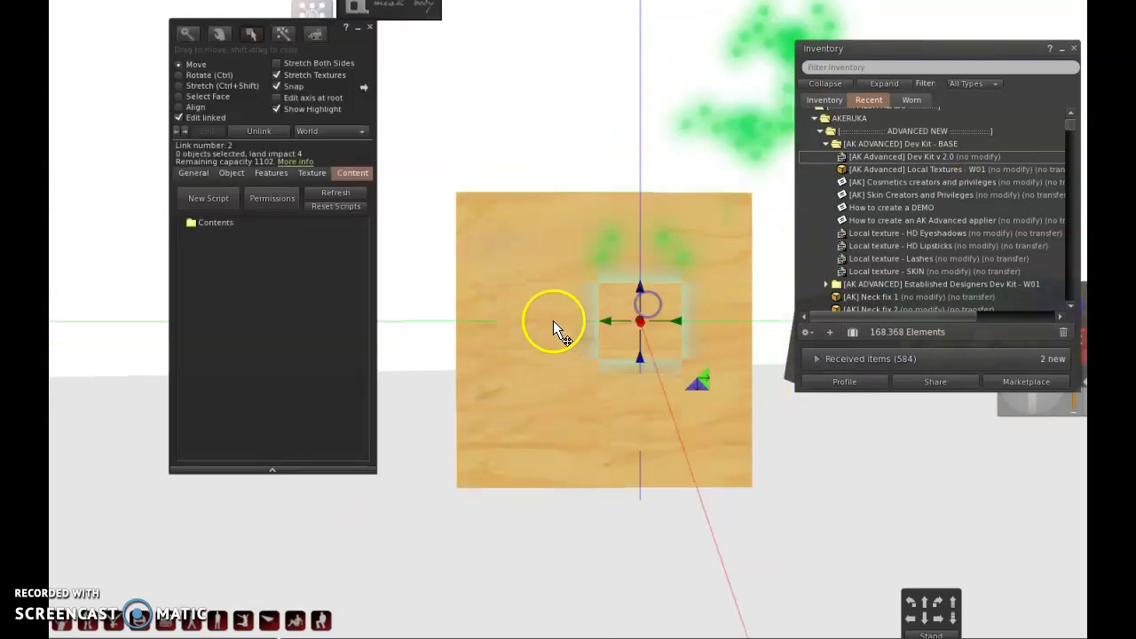
left_click(654, 408)
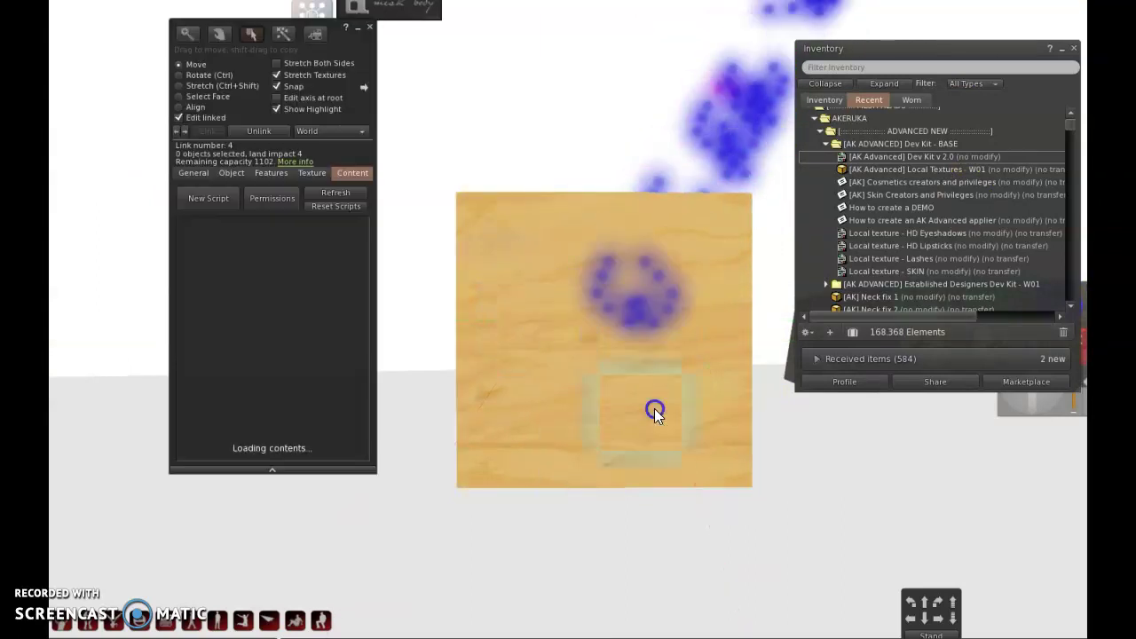
left_click(650, 318, "shift")
left_click(553, 310, "shift")
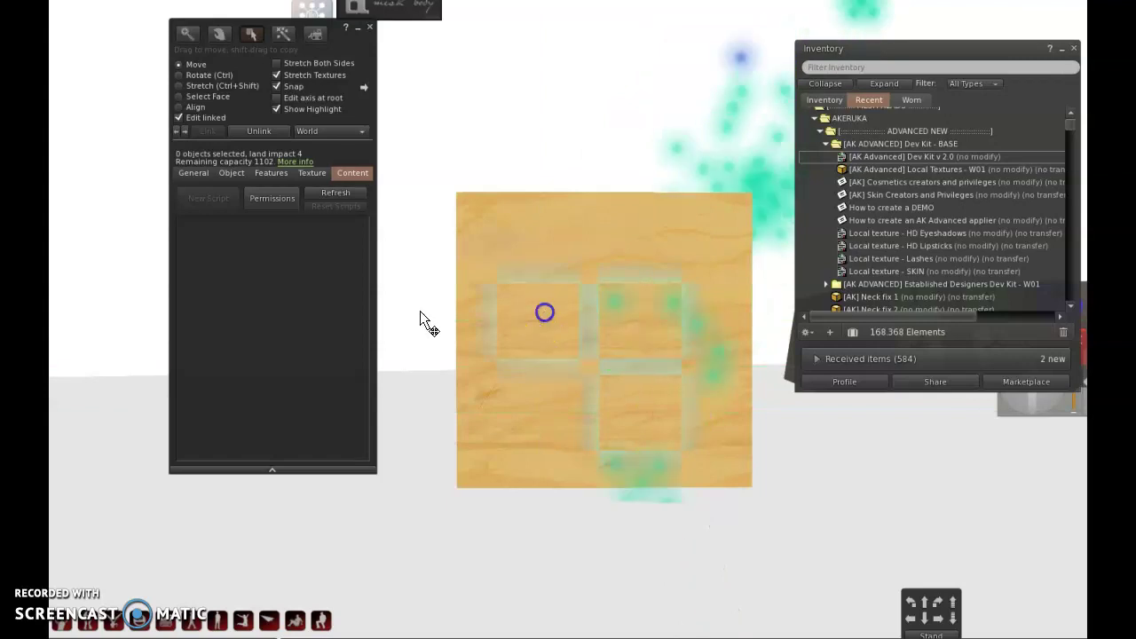
left_click(308, 177)
left_click(213, 204)
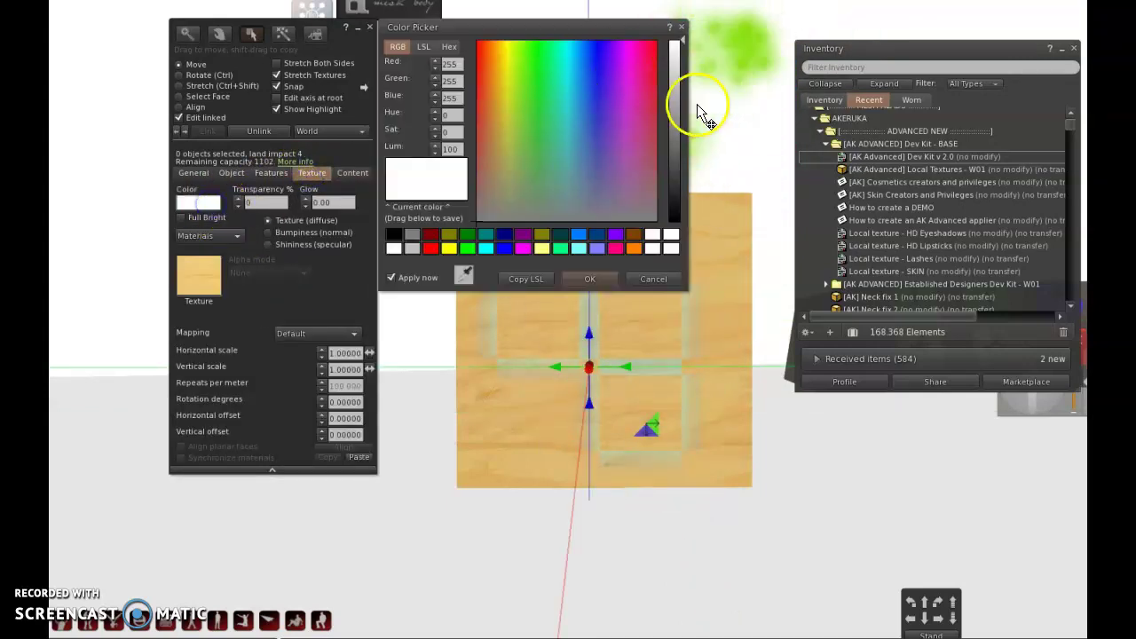
left_click(672, 163)
left_click_drag(671, 162, 675, 198)
left_click(601, 277)
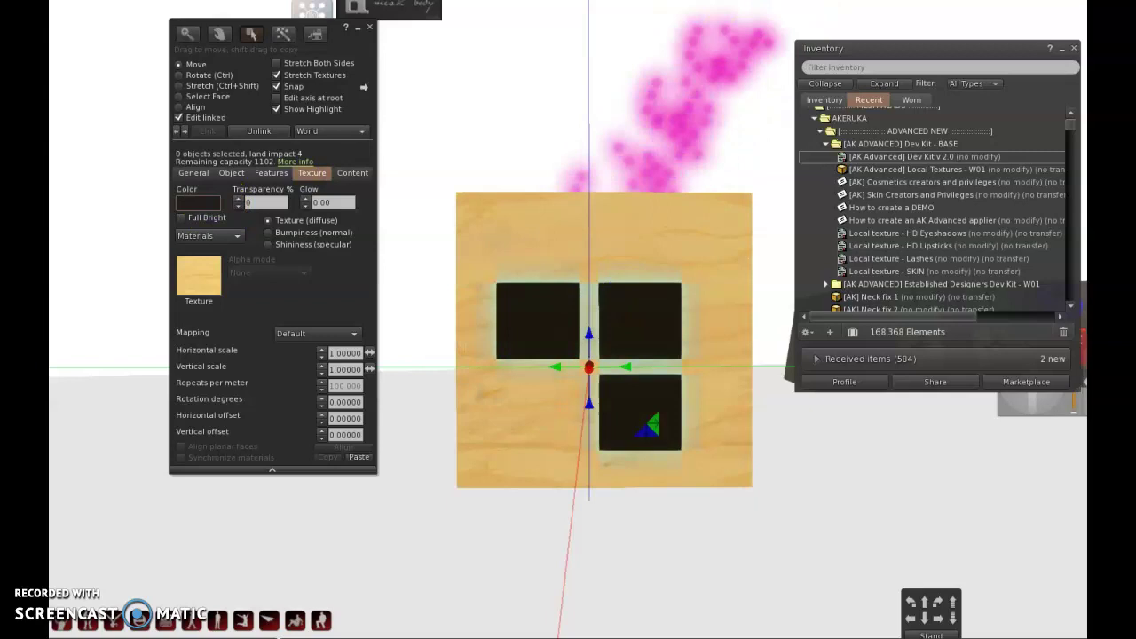
left_click(370, 27)
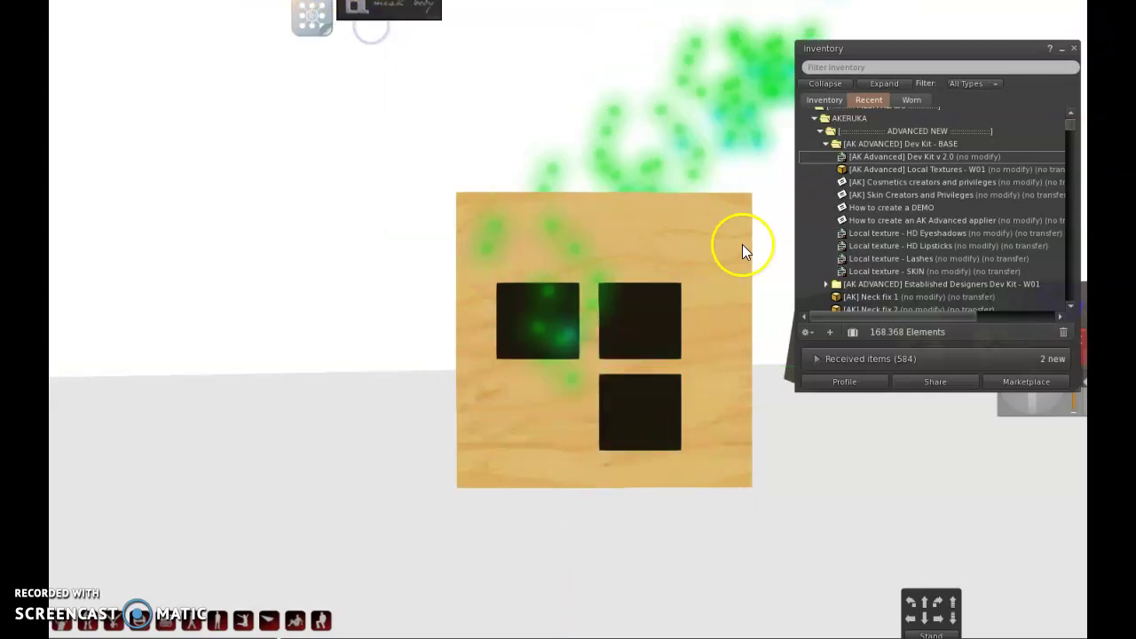
Edit the panel object and show its General details and permissions.
left_click(672, 303, "alt")
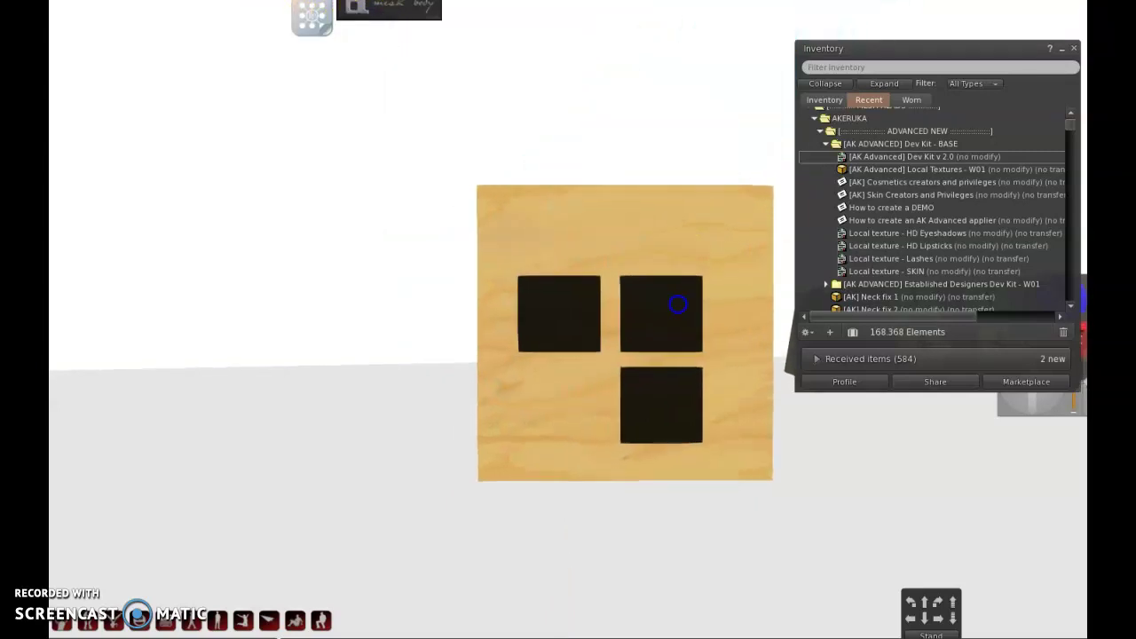
right_click(697, 304)
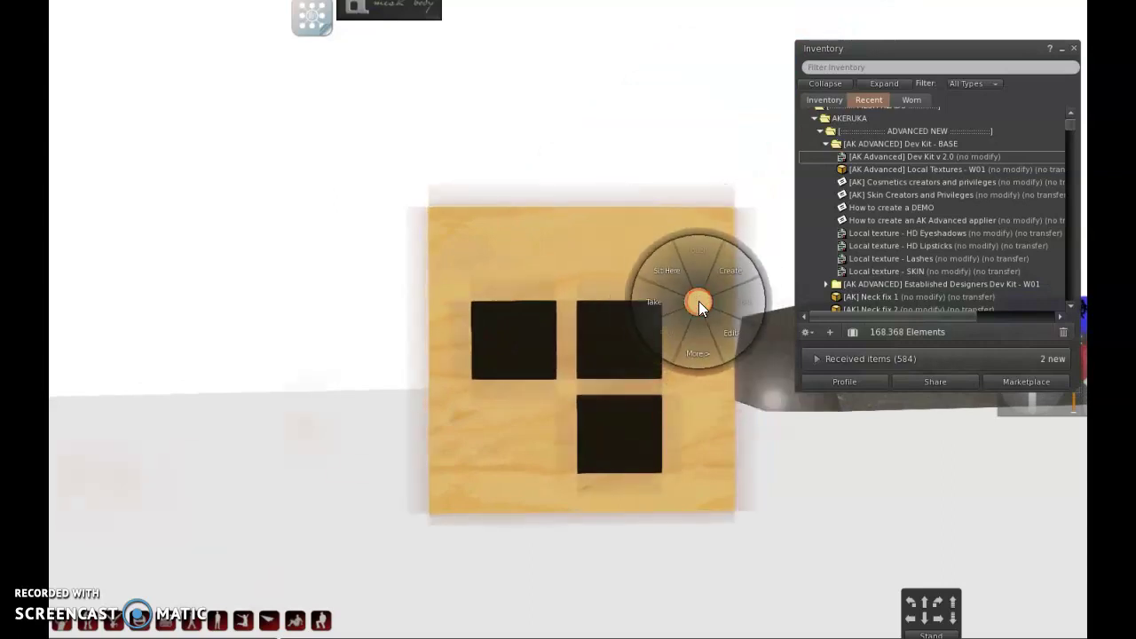
left_click(726, 328)
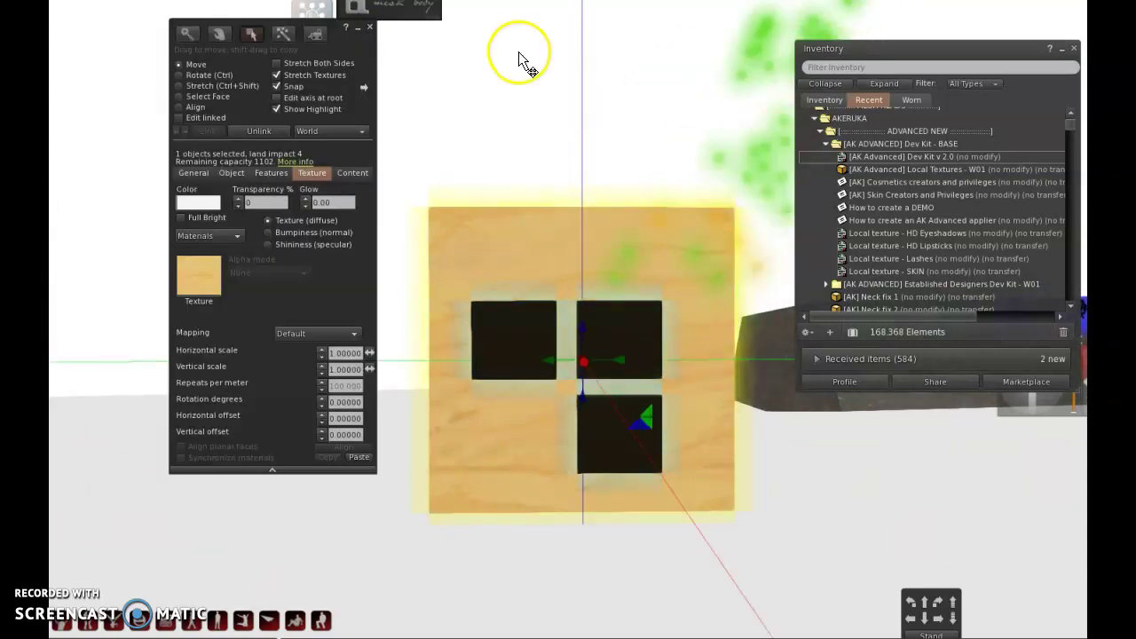
left_click(196, 171)
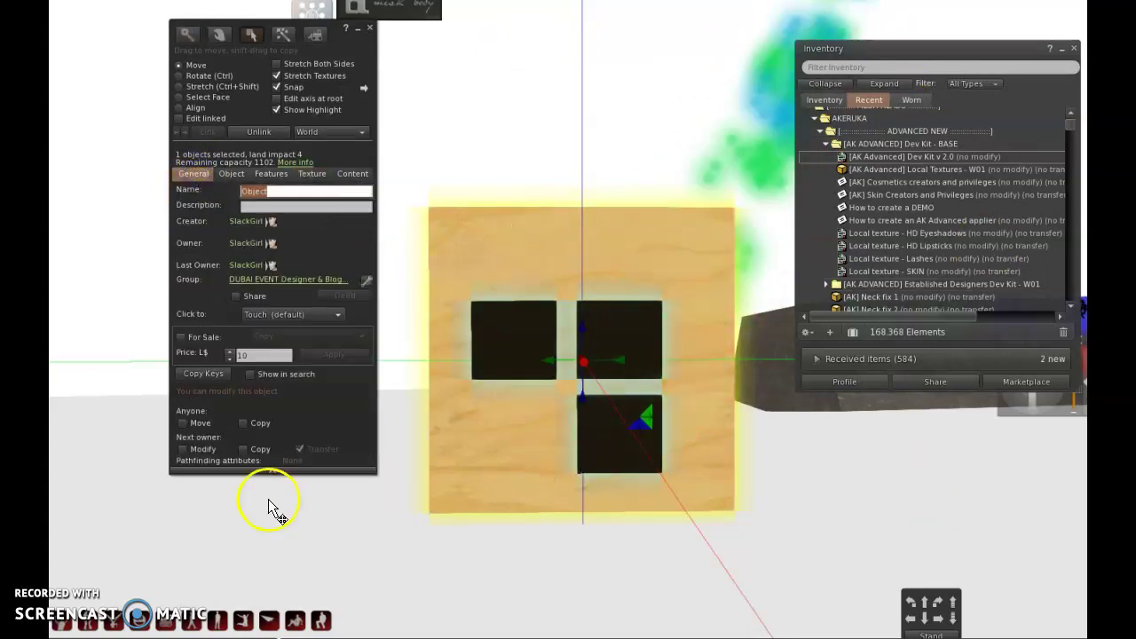
Allow Anyone Move and Next owner Copy, and untick Next owner Transfer.
left_click(249, 458)
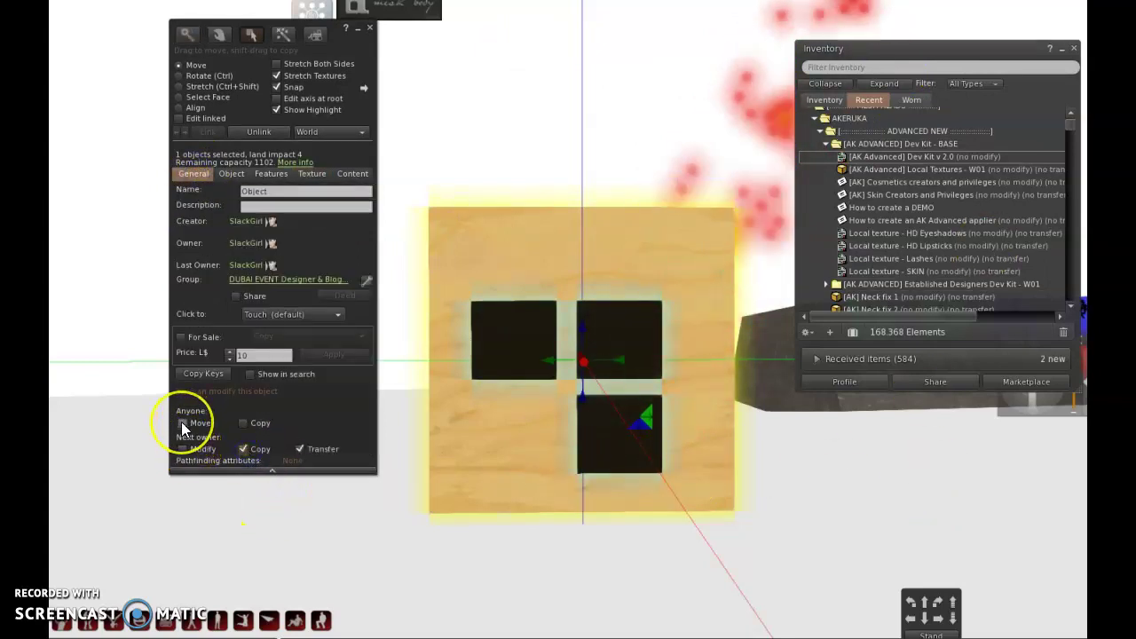
left_click(183, 423)
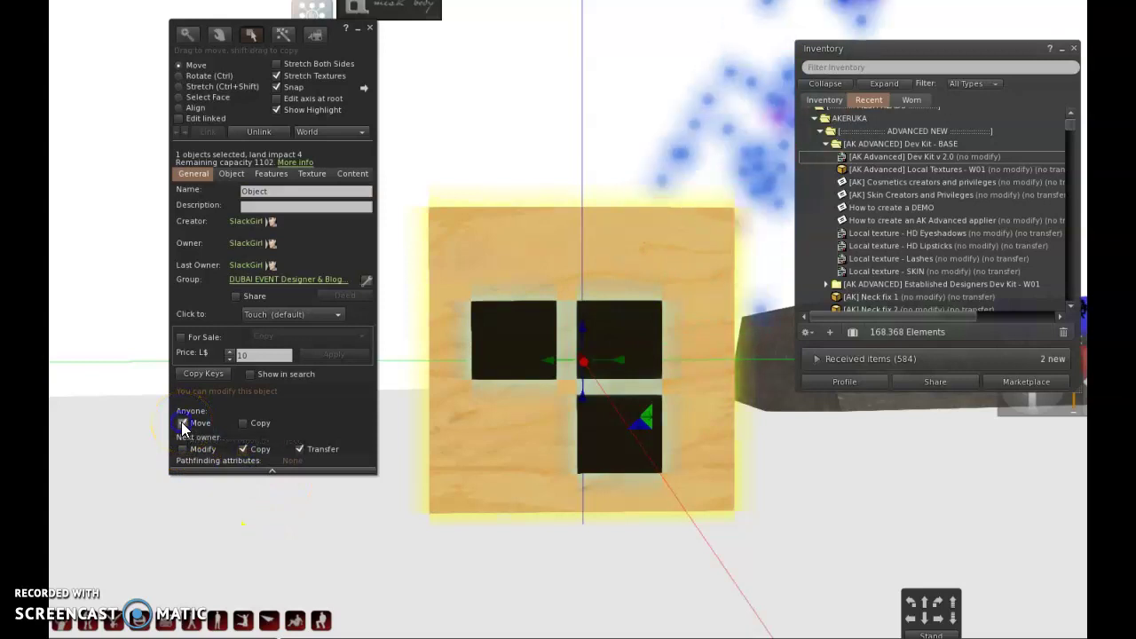
left_click(321, 453)
left_click(321, 452)
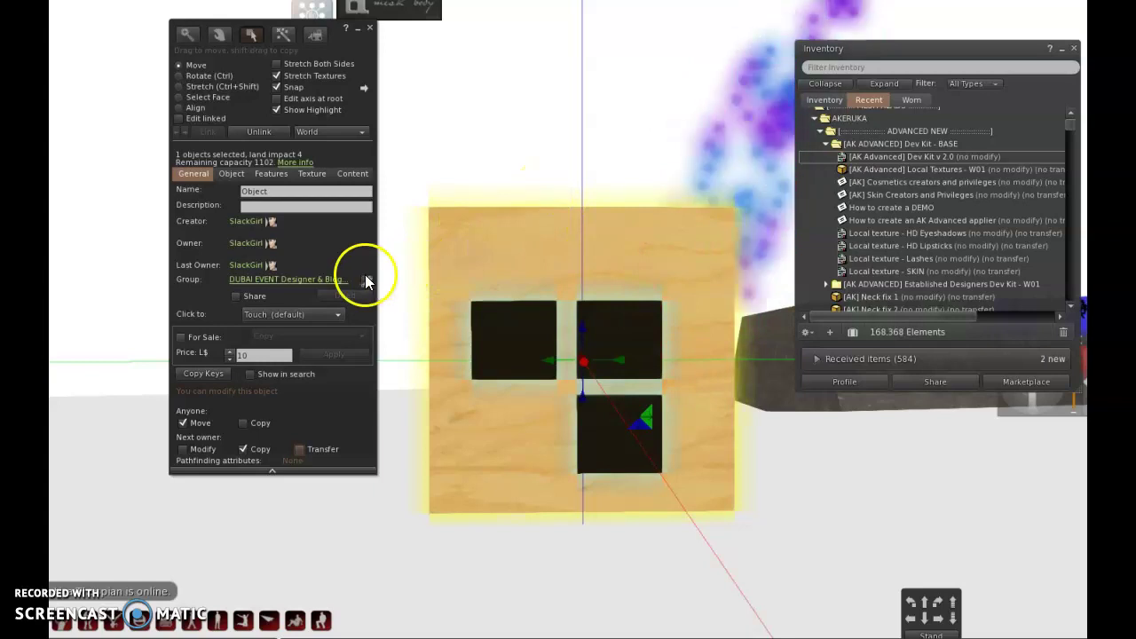
left_click(355, 173)
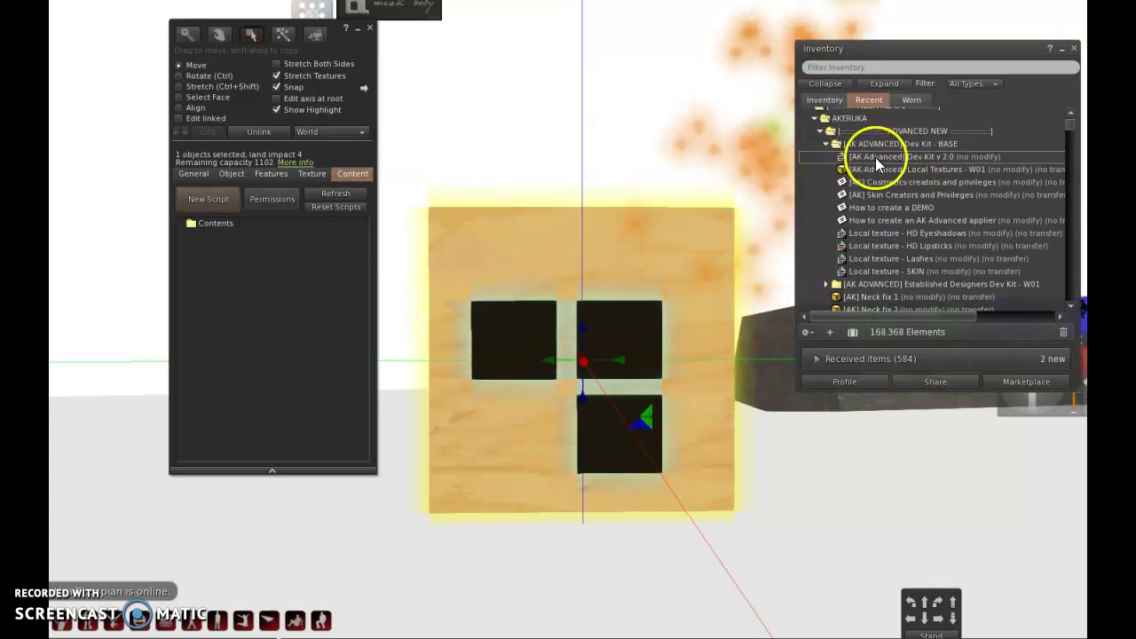
Drag the [AK Advanced] Dev Kit v 2.0 from Inventory into the panel's Contents.
left_click(954, 158)
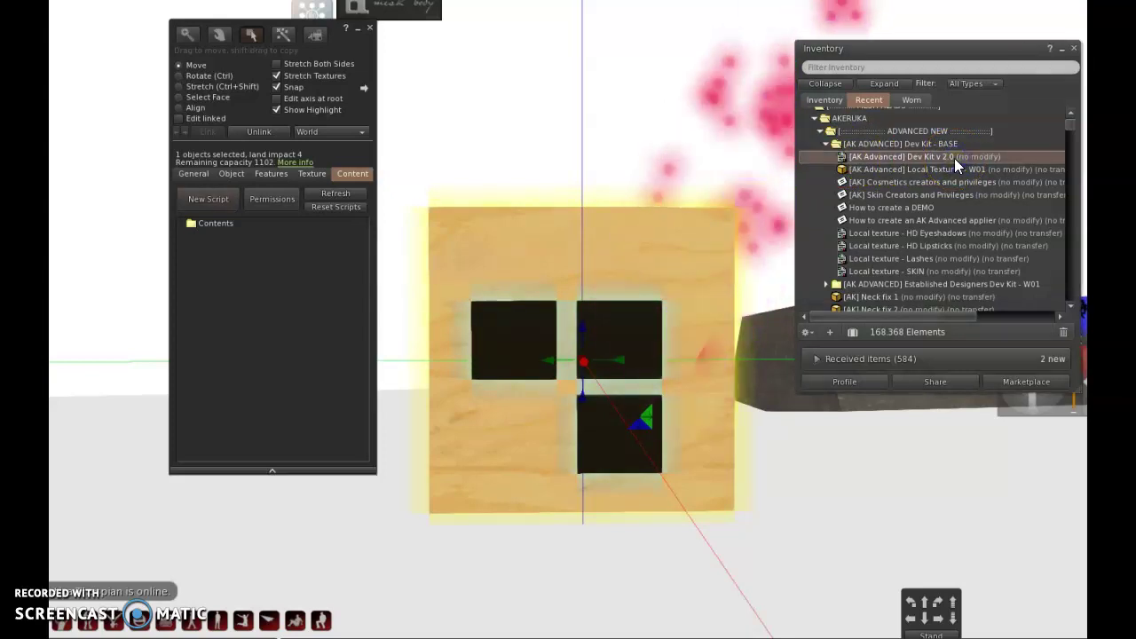
left_click_drag(954, 158, 245, 392)
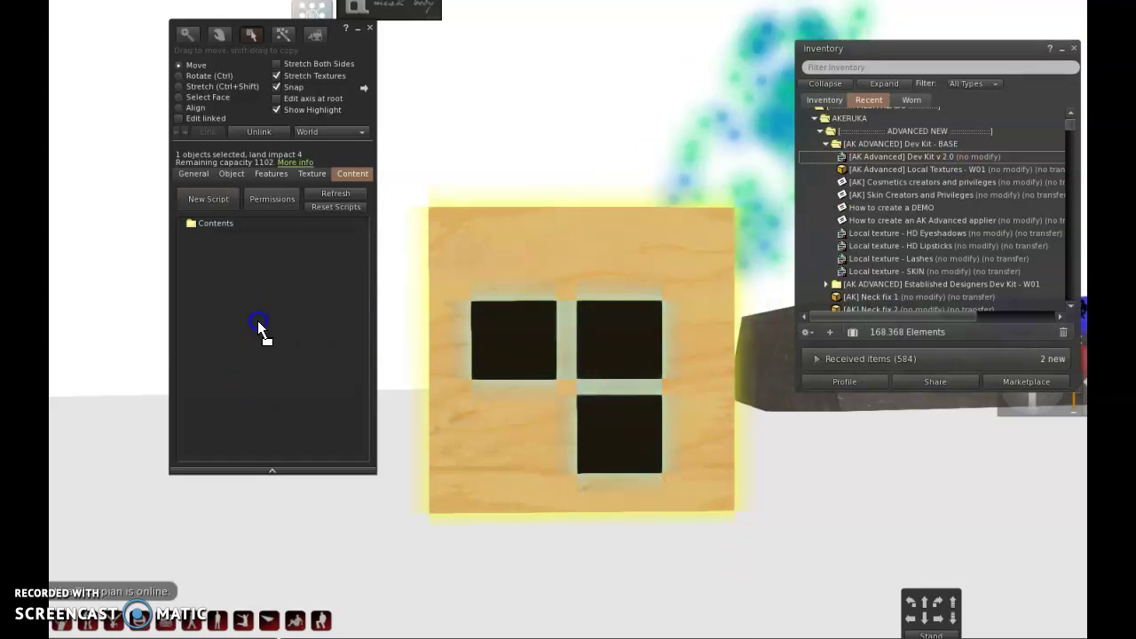
left_click(324, 179)
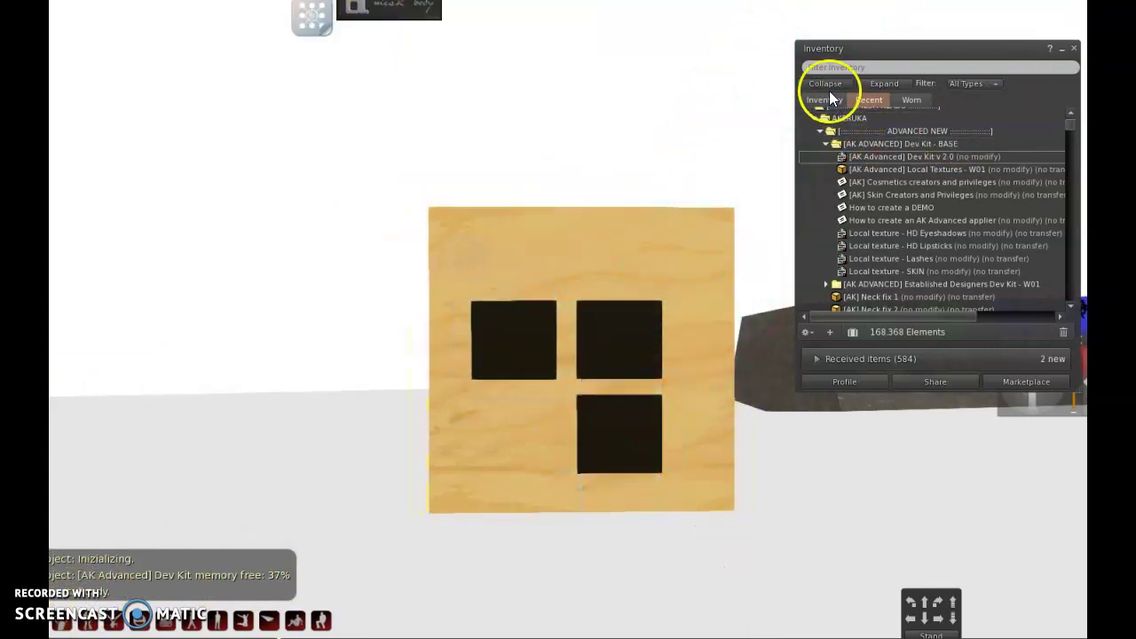
Expand the SG: HD50 folder and drop the 50 shad1 texture onto the wooden board.
left_click(825, 100)
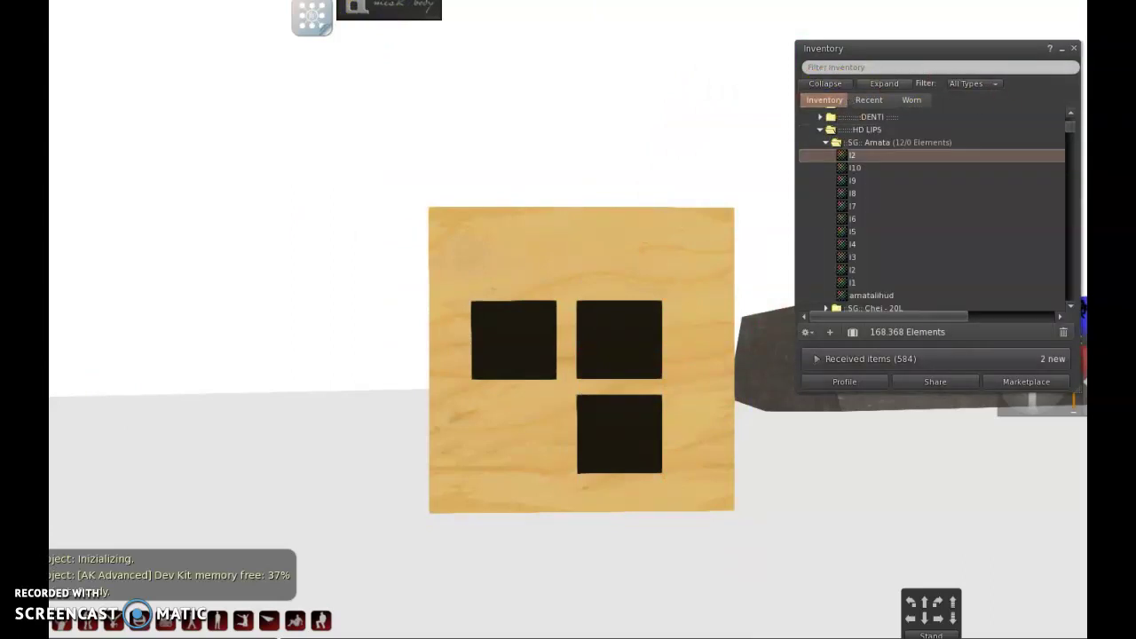
left_click_drag(1071, 114, 1071, 114)
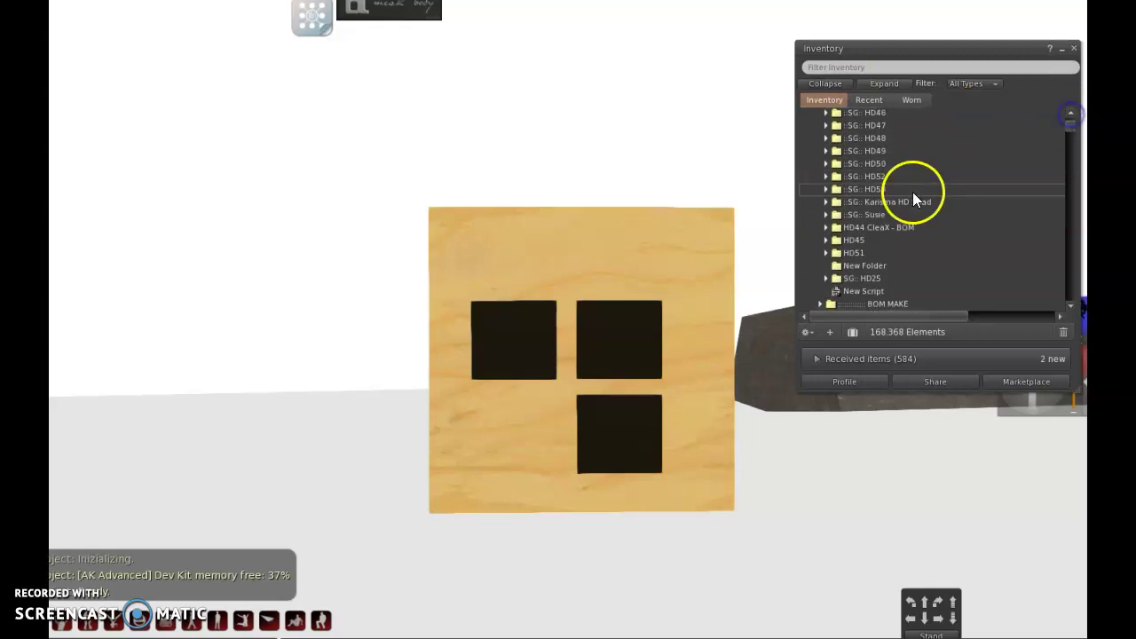
left_click(825, 163)
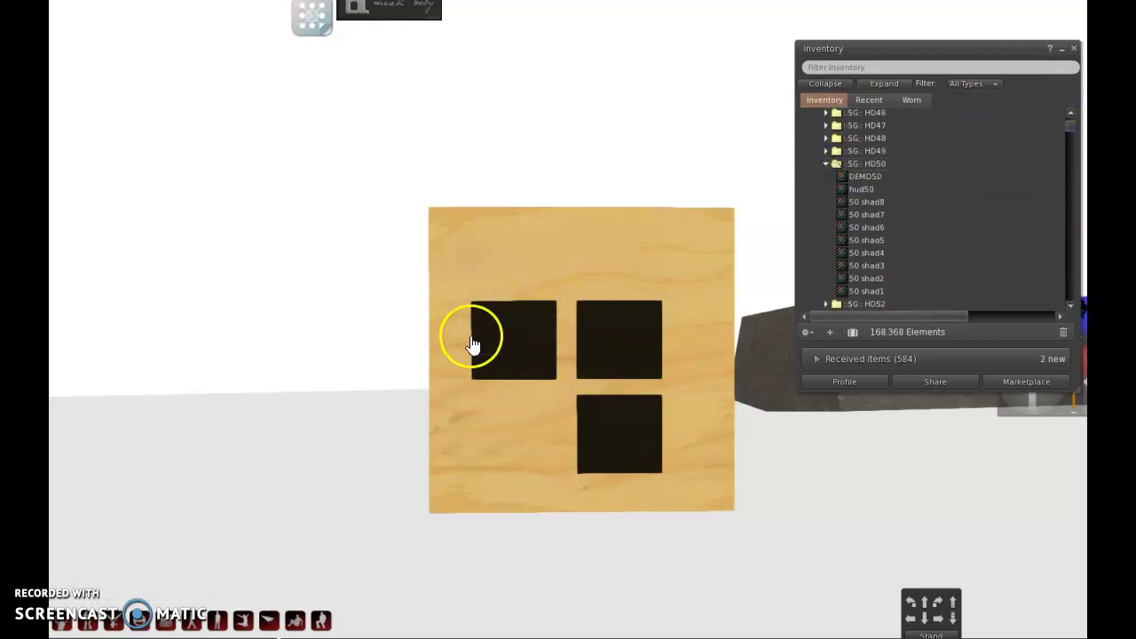
mouse_move(543, 369)
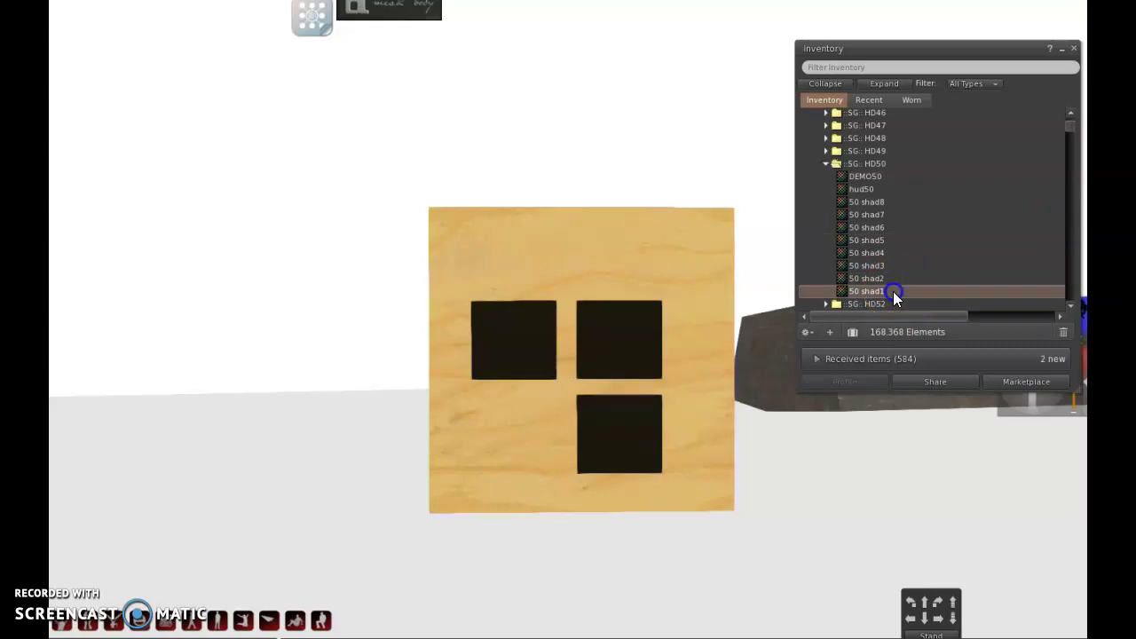
left_click_drag(893, 297, 510, 465)
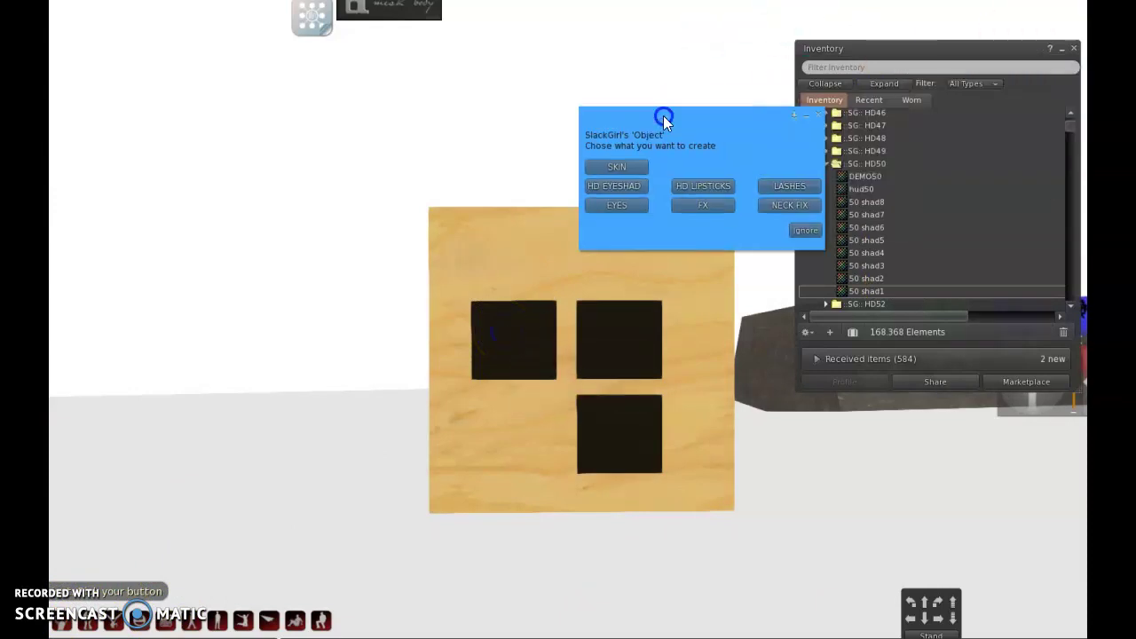
Choose HD EYESHAD in the creation prompt so the top-left square reads HD EYESHADOW.
left_click_drag(663, 115, 541, 55)
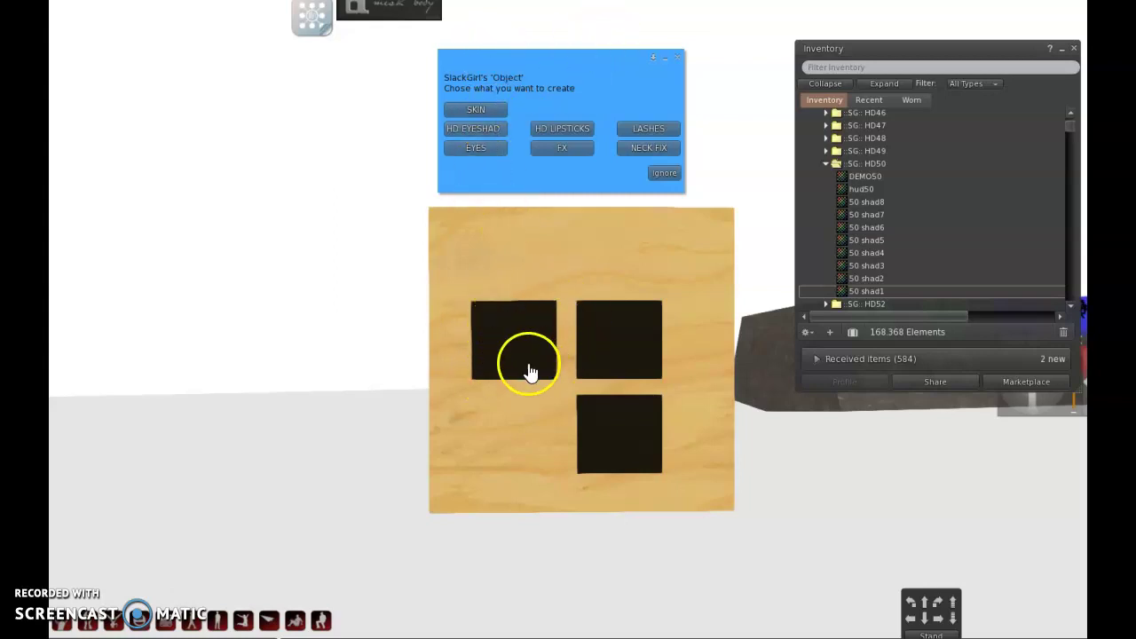
left_click(468, 126)
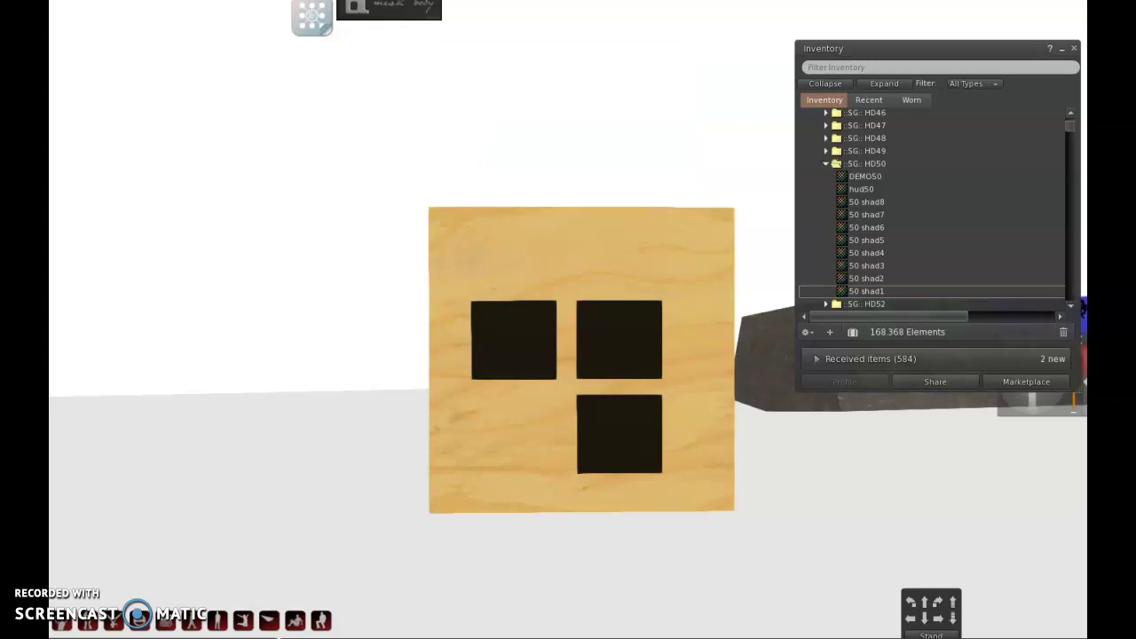
left_click_drag(550, 51, 466, 54)
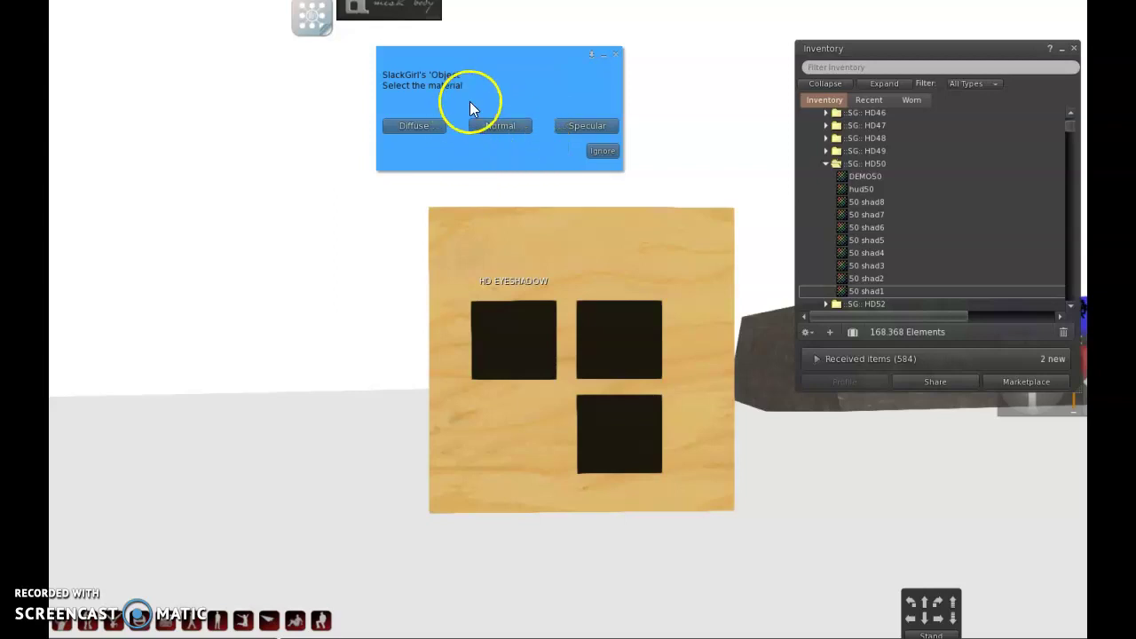
Pick Diffuse as the eyeshadow square's material.
left_click(494, 89)
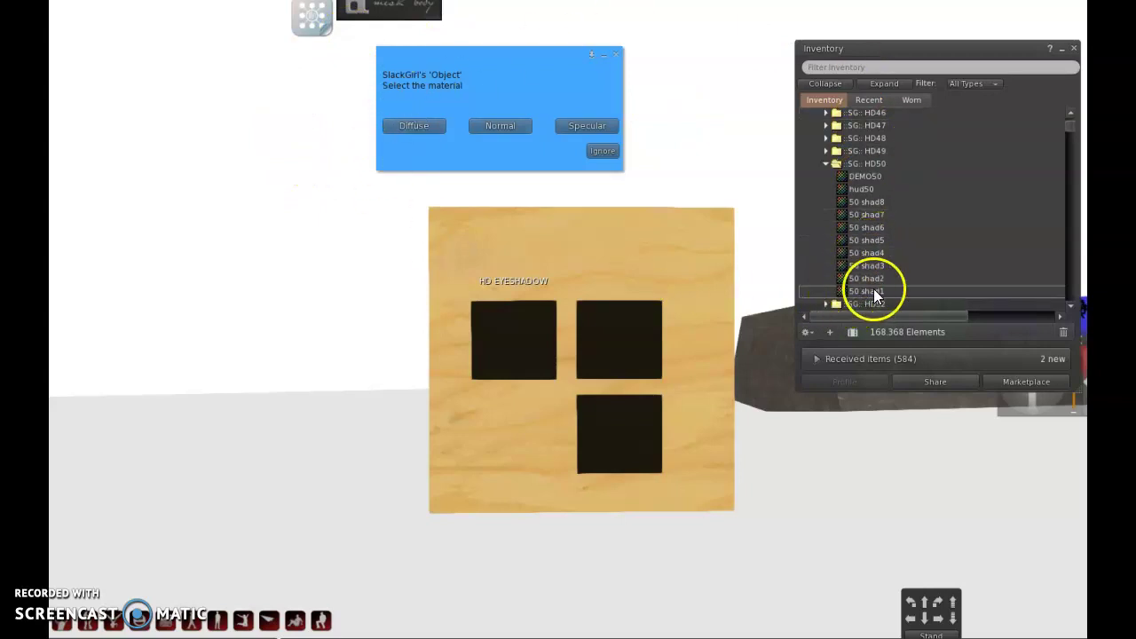
left_click(405, 126)
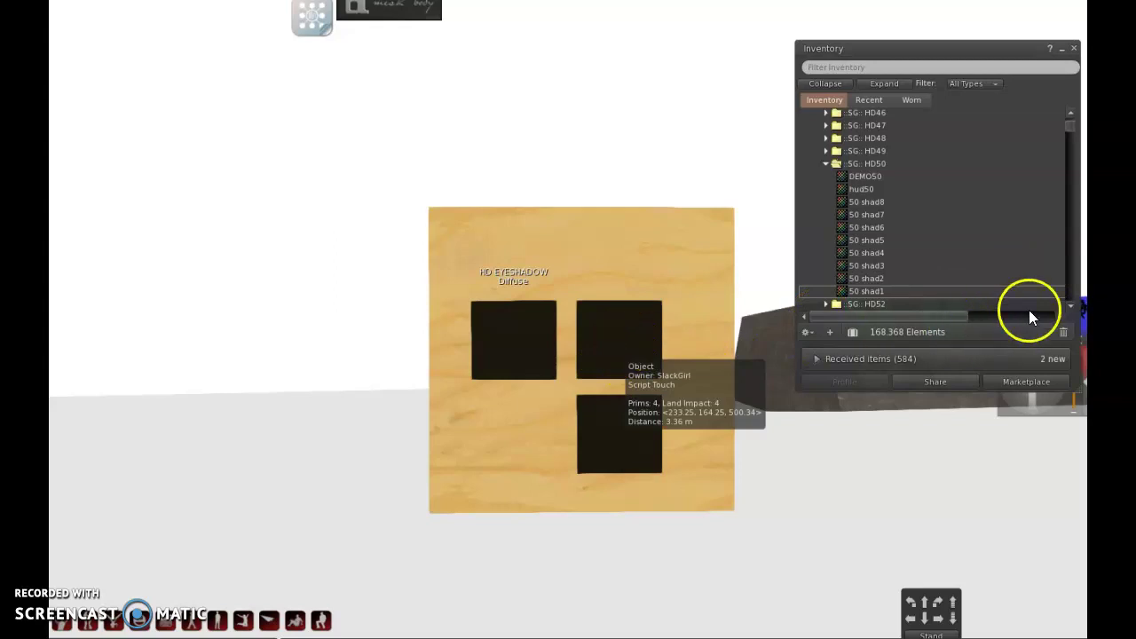
Preview the i8 and i1 lip textures in the SG: Amata folder.
left_click(1056, 293)
scroll(1070, 304, "down", 5)
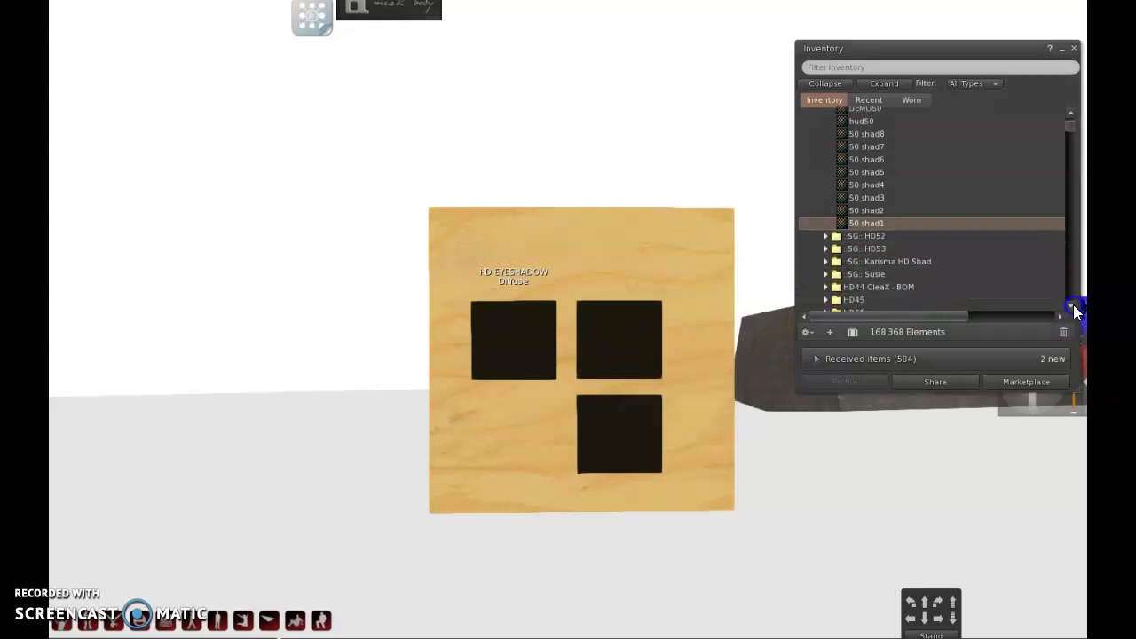
key("Down")
key("Down")
key("Down")
key("Down")
key("Down")
key("Down")
key("Down")
key("Down")
key("Down")
key("Down")
key("Down")
key("Down")
key("Down")
key("Down")
key("Down")
key("Down")
key("Down")
key("Down")
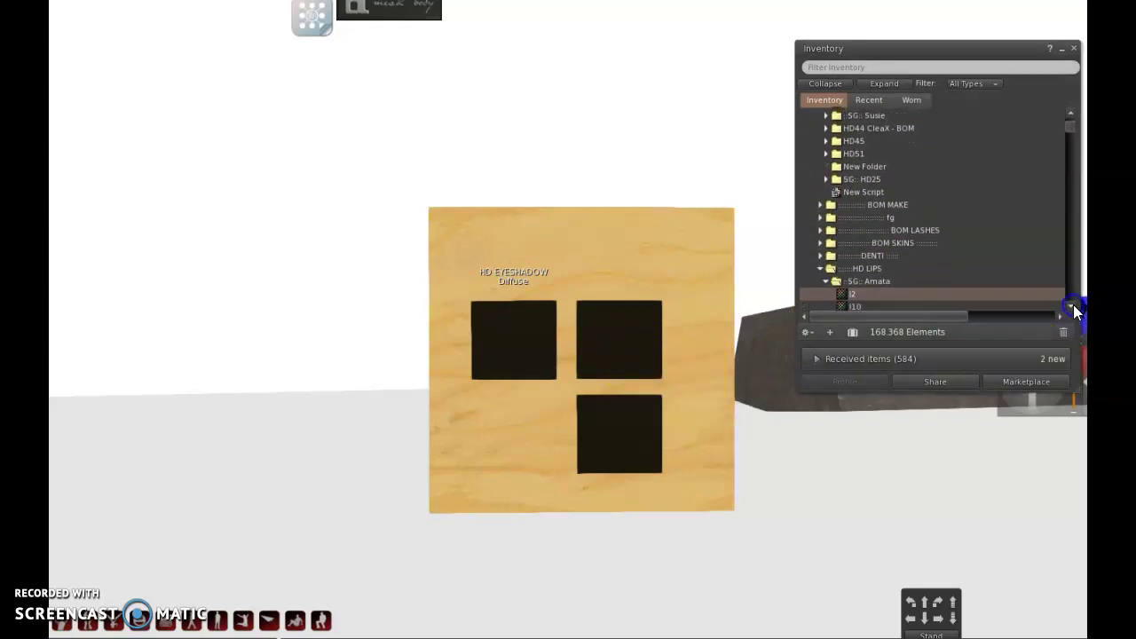
scroll(1074, 310, "down", 4)
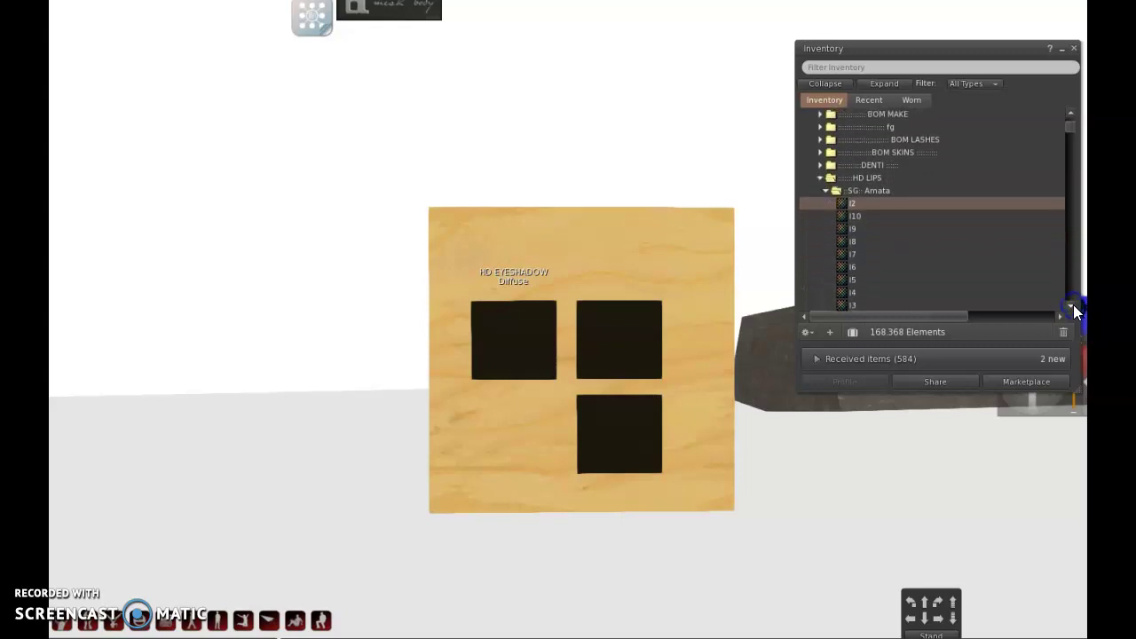
left_click(854, 245)
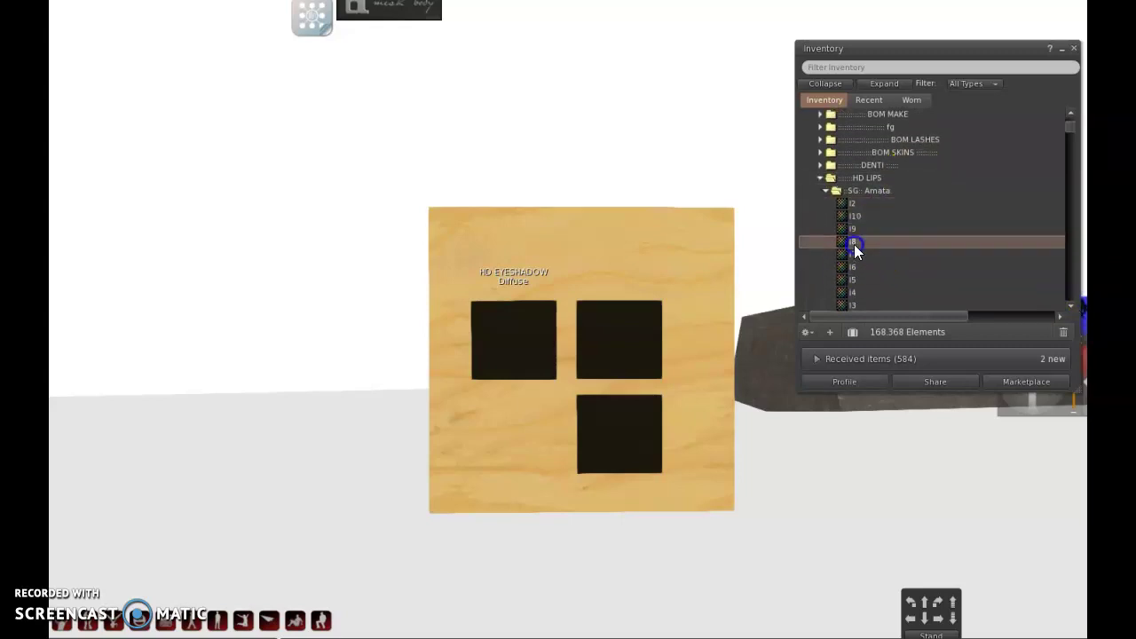
double_click(854, 245)
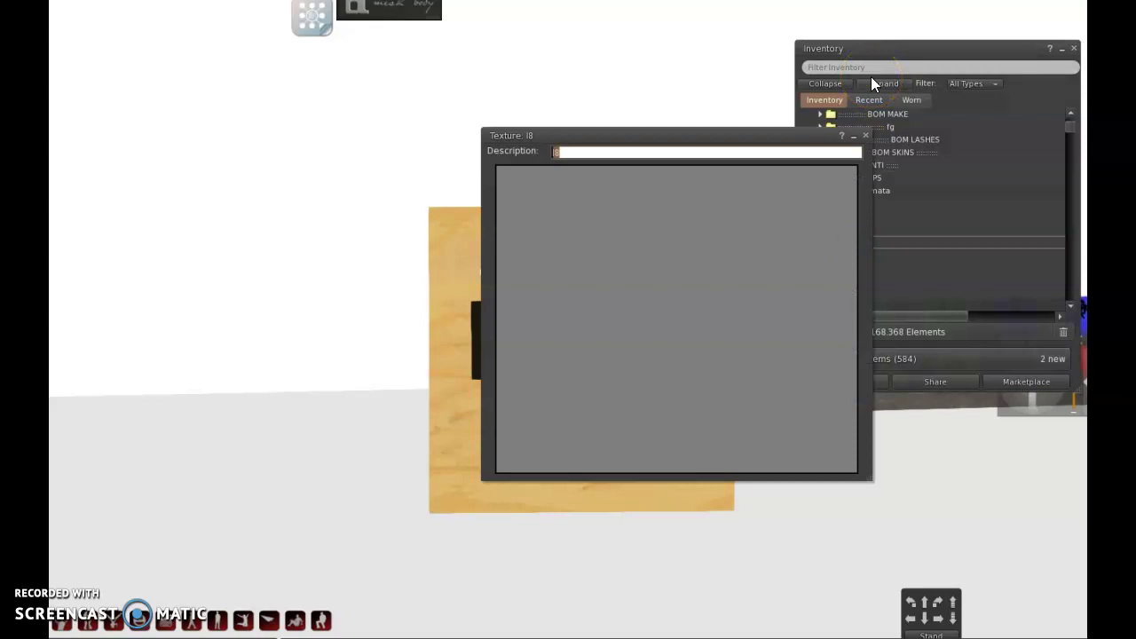
left_click(865, 135)
left_click(1068, 304)
scroll(1072, 310, "down", 3)
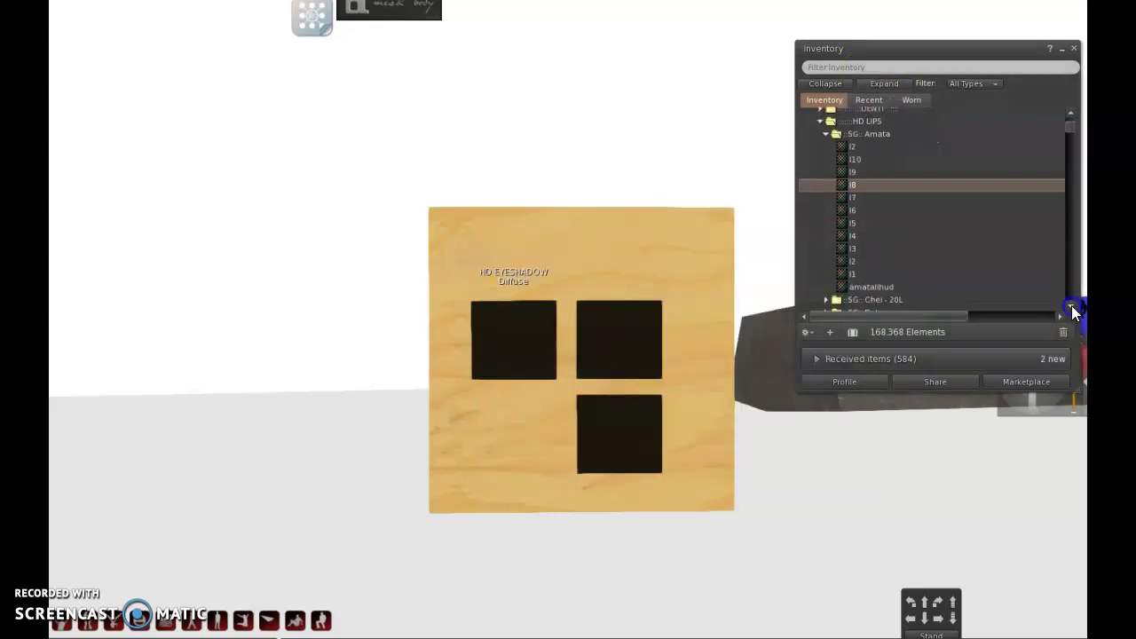
double_click(842, 276)
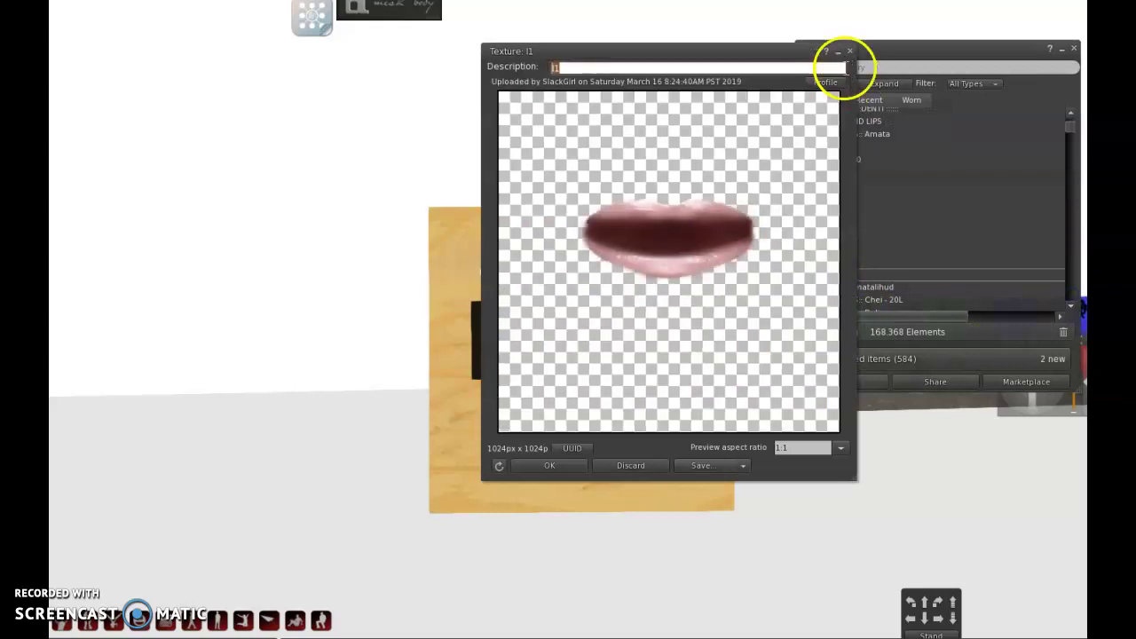
left_click(850, 51)
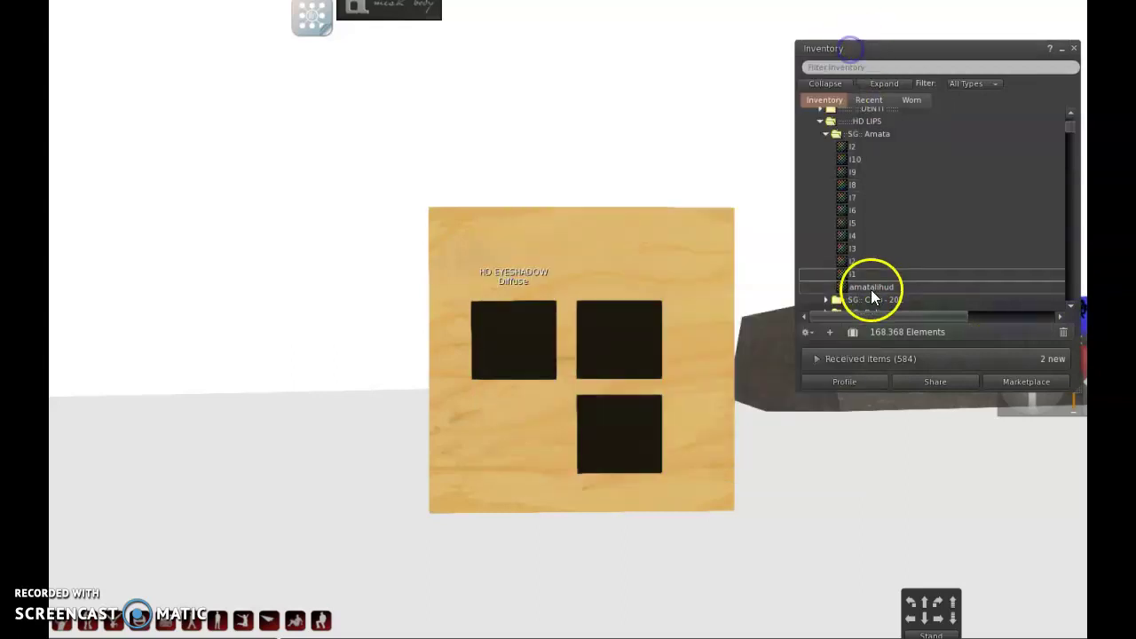
Drop the i1 texture on the board and set the top-right square to HD LIPSTICKS, Diffuse.
left_click(843, 275)
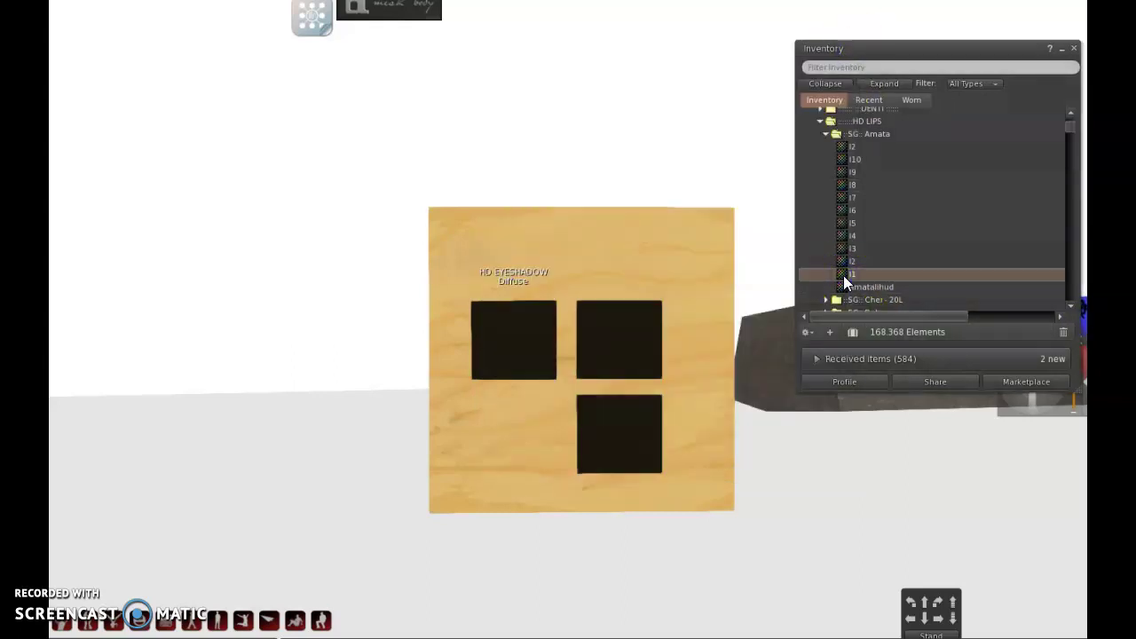
left_click_drag(843, 275, 624, 331)
left_click(624, 331)
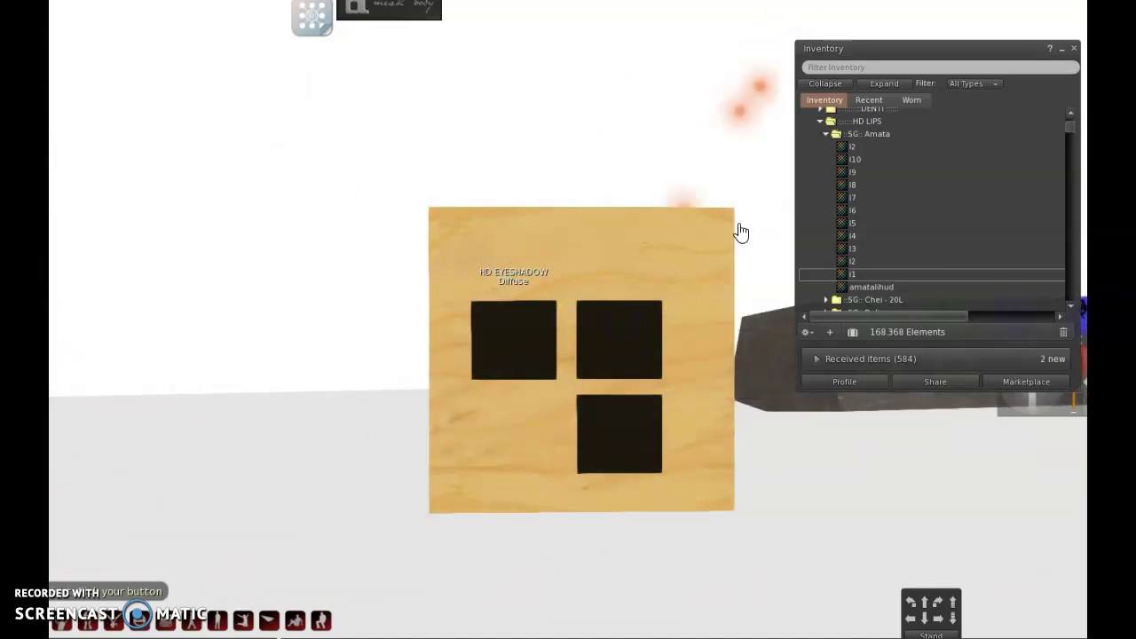
left_click_drag(876, 48, 507, 50)
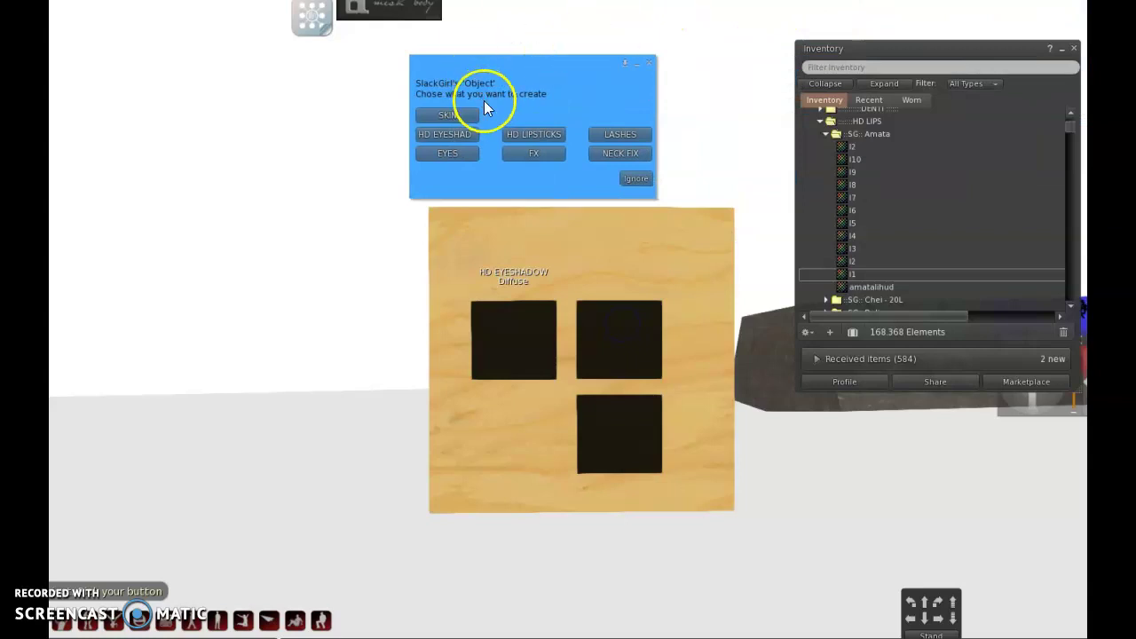
left_click(514, 138)
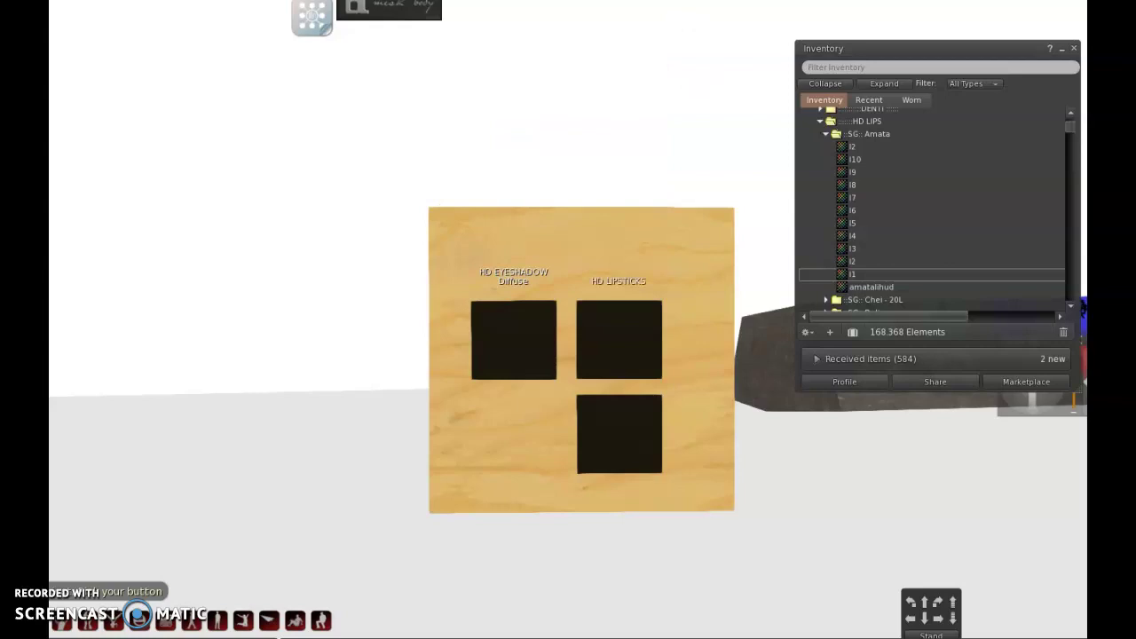
left_click_drag(680, 72, 475, 54)
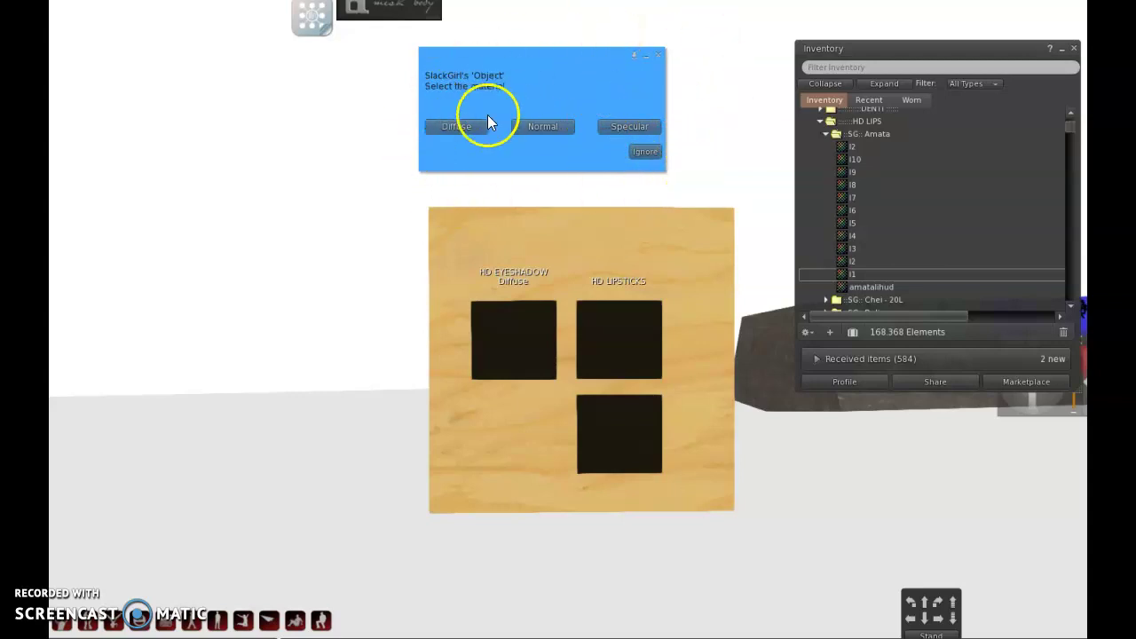
left_click(447, 130)
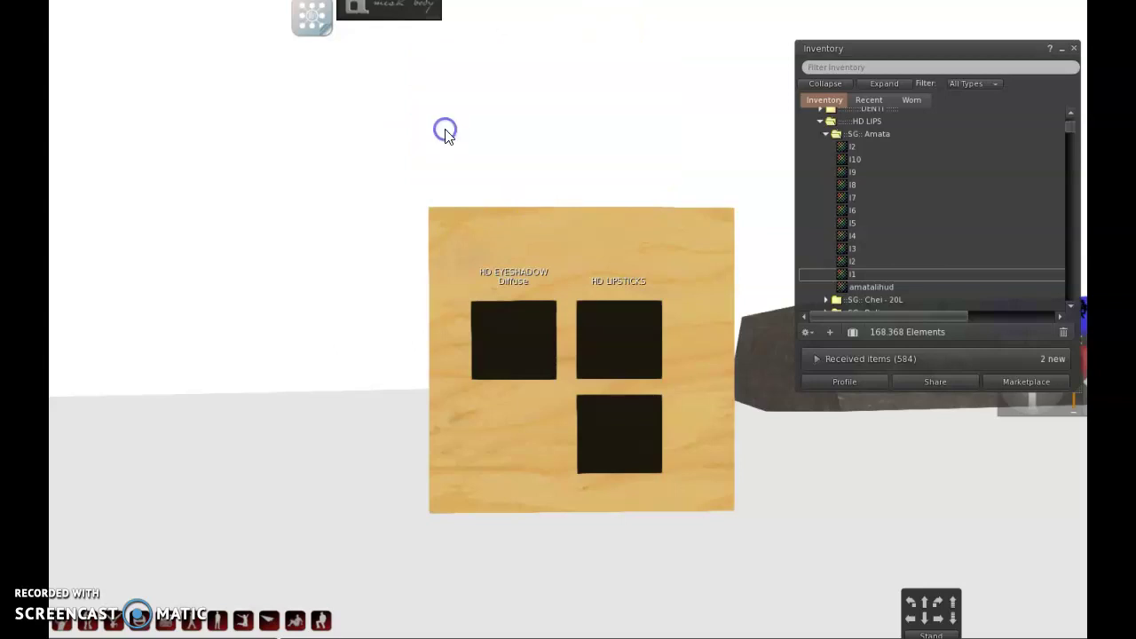
Expand the BOM LASHES folder and drop the dec04L3 texture onto the HUD board.
left_click(1071, 117)
left_click(1071, 117)
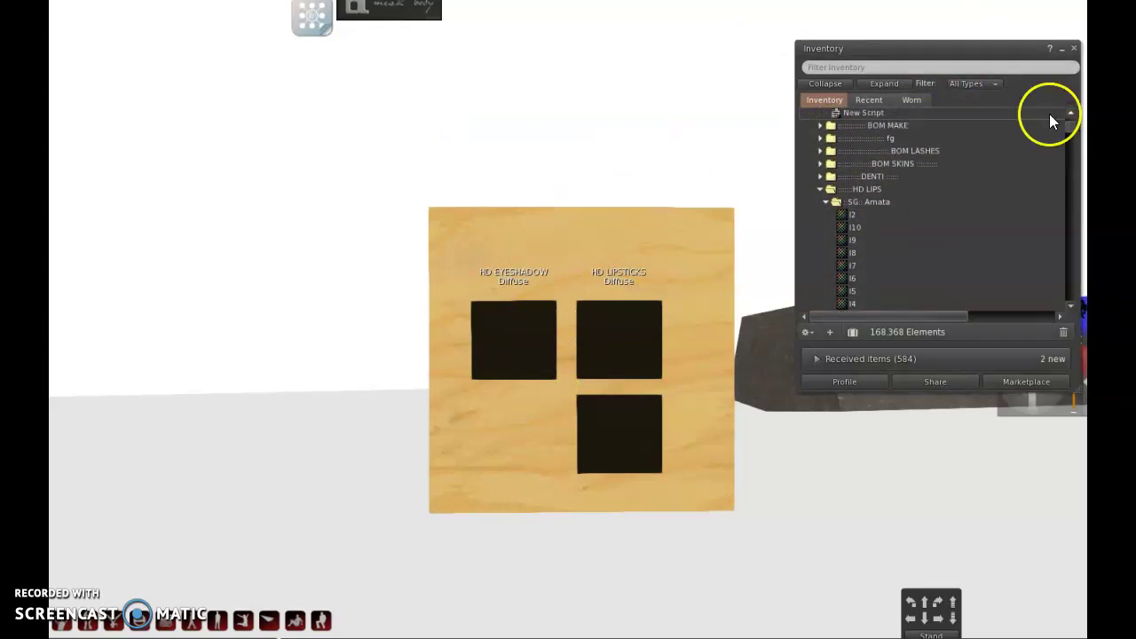
left_click(820, 151)
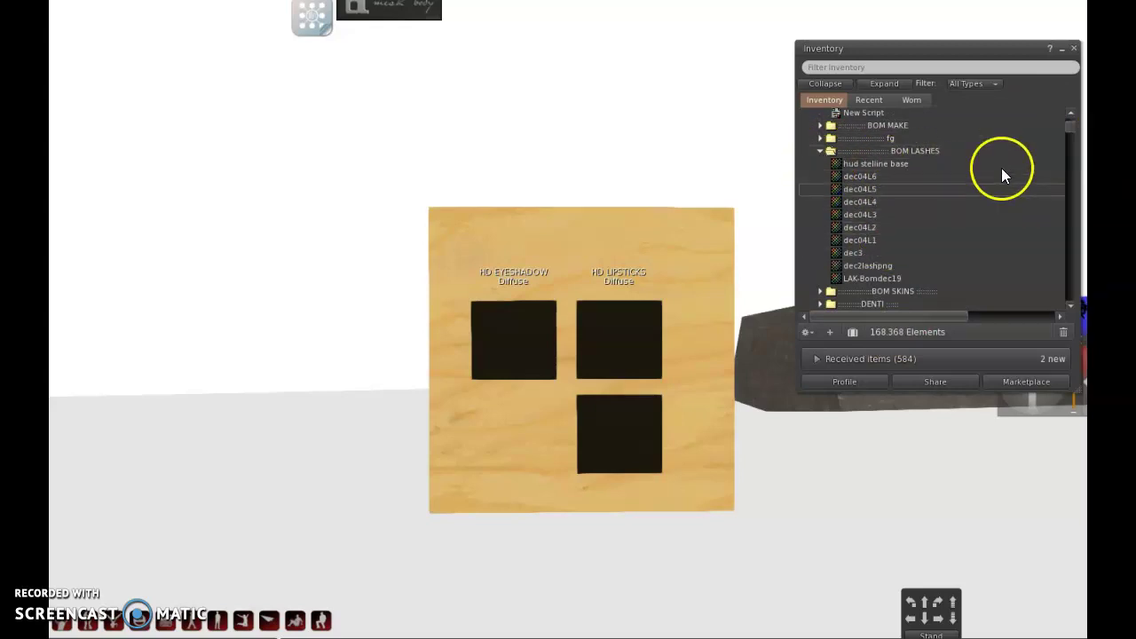
left_click(873, 277)
left_click(873, 215)
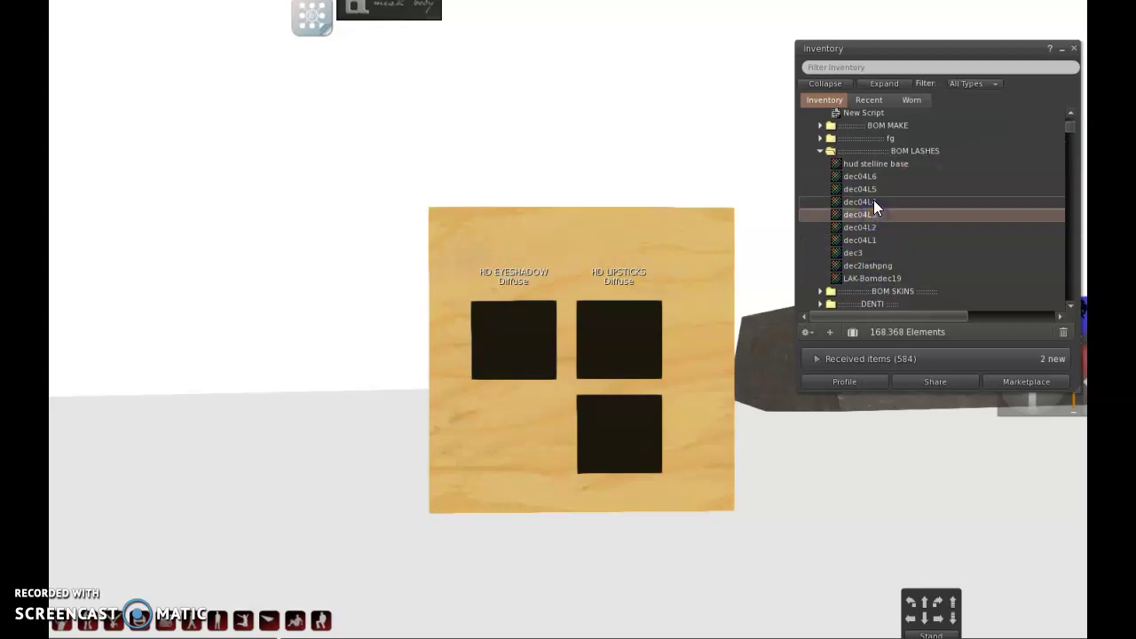
left_click_drag(809, 218, 590, 337)
left_click_drag(850, 219, 510, 447)
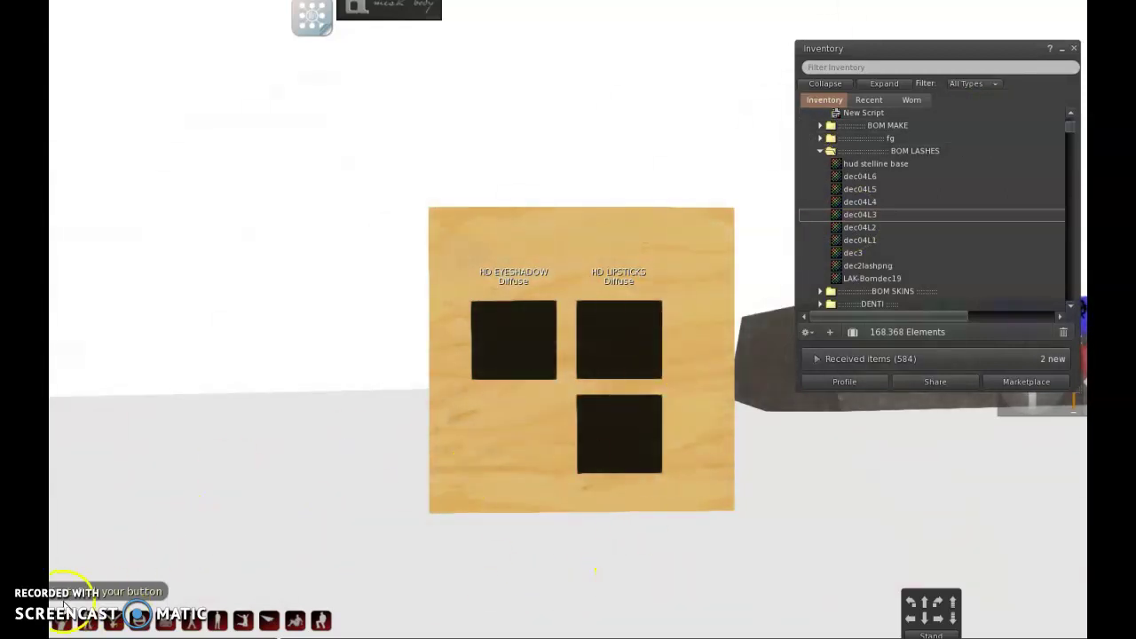
Set the lower-right square to LASHES with the Diffuse material.
left_click(609, 442)
left_click_drag(707, 91, 444, 84)
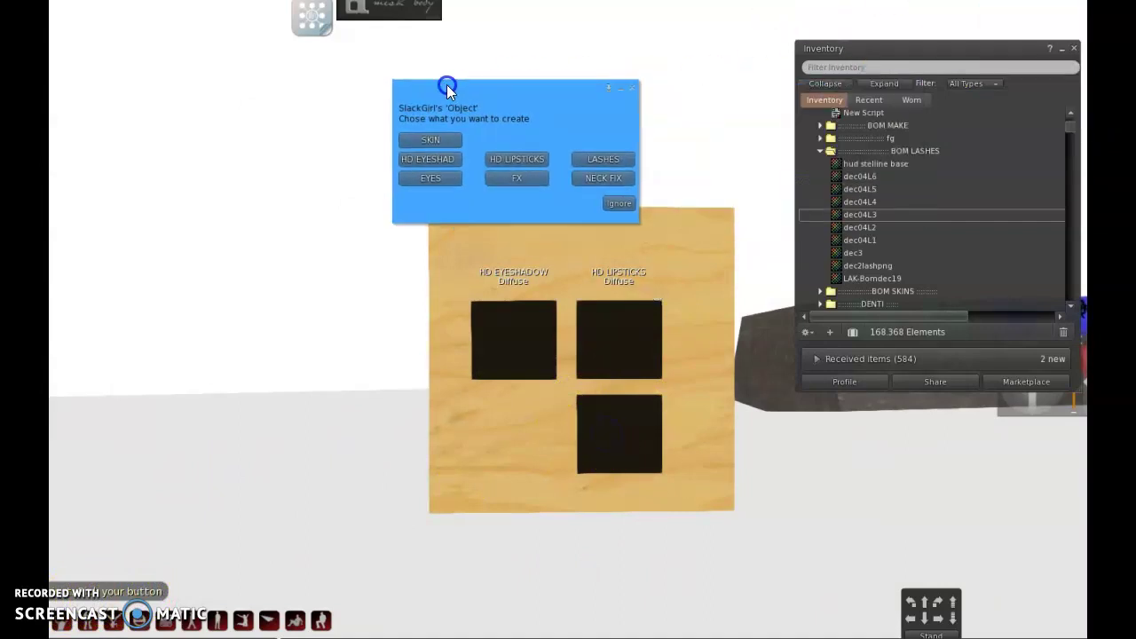
left_click(608, 158)
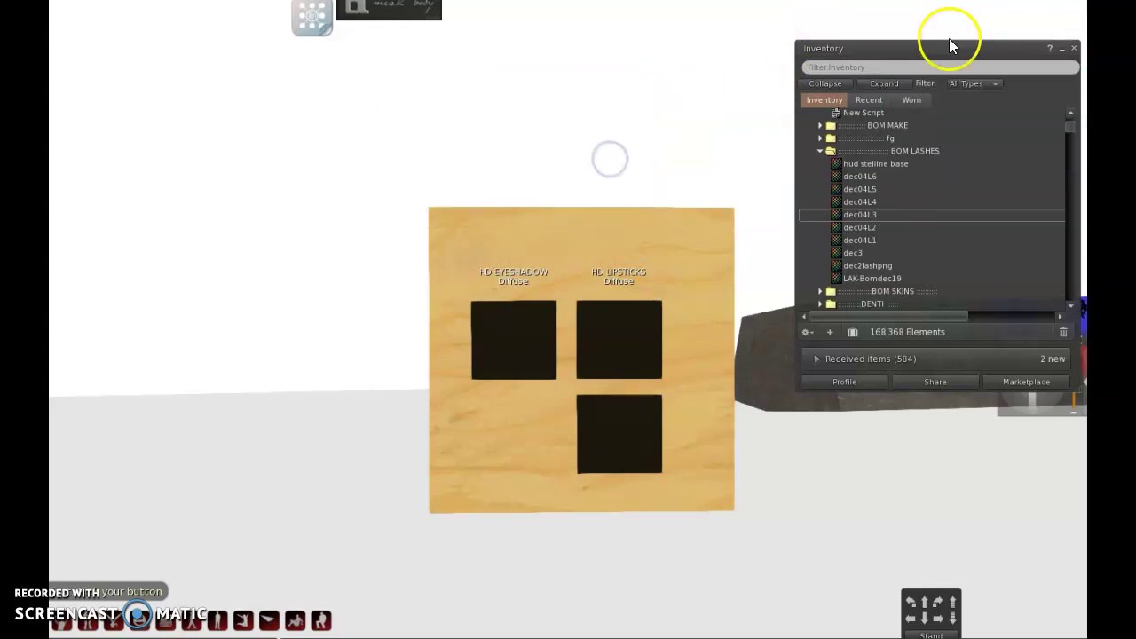
left_click_drag(553, 51, 464, 63)
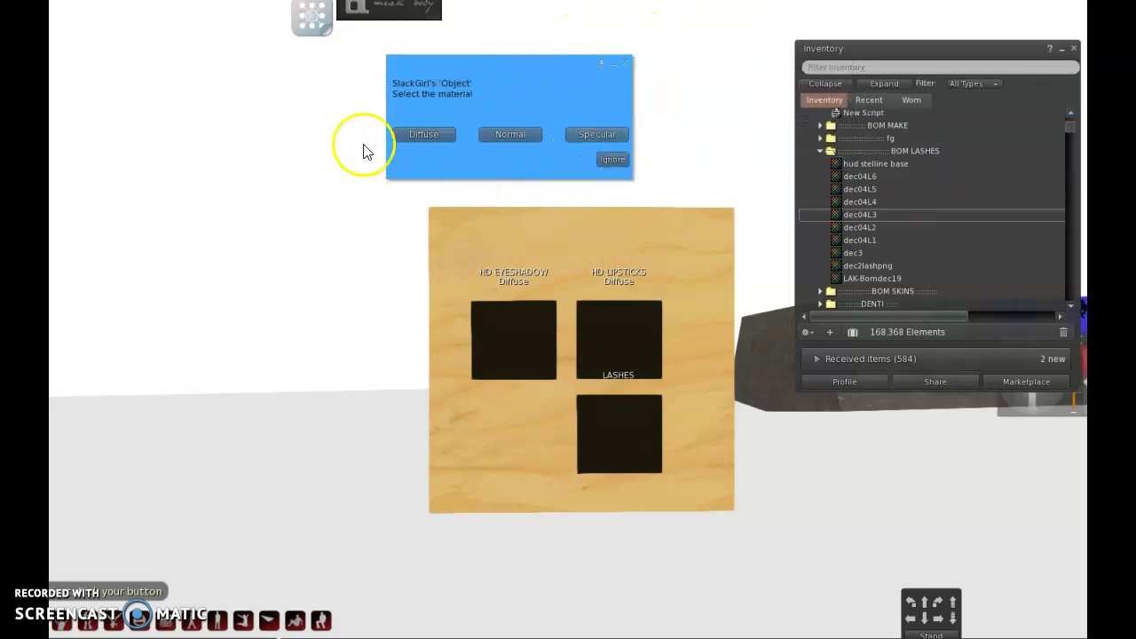
left_click(419, 135)
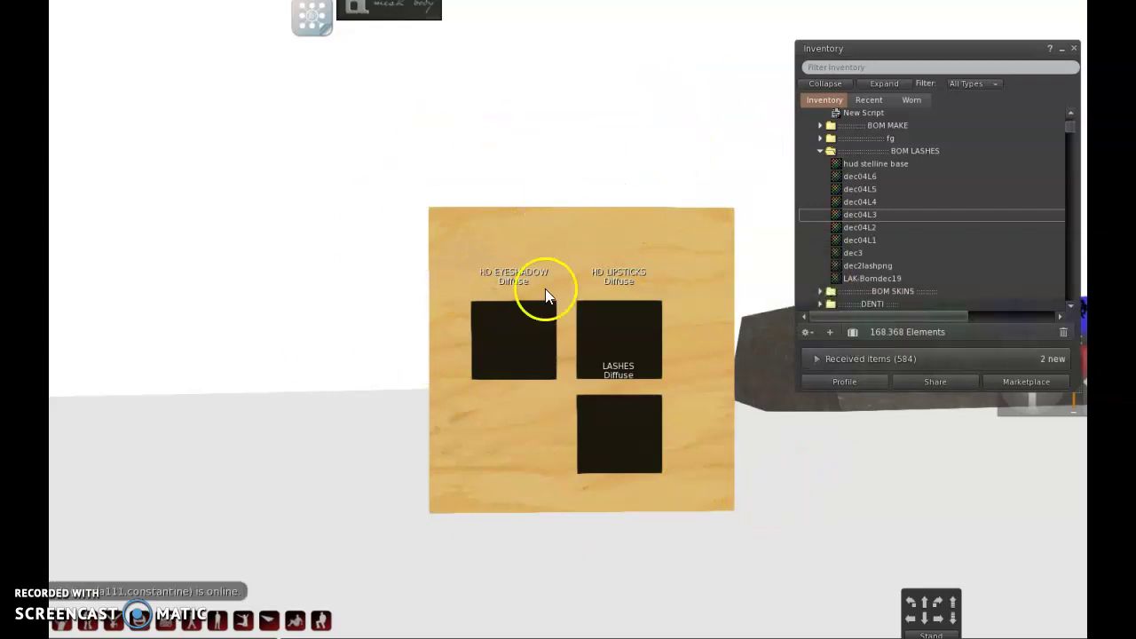
Reset the eyeshadow button's configuration from its touch prompt.
left_click(520, 328)
left_click_drag(532, 119, 451, 80)
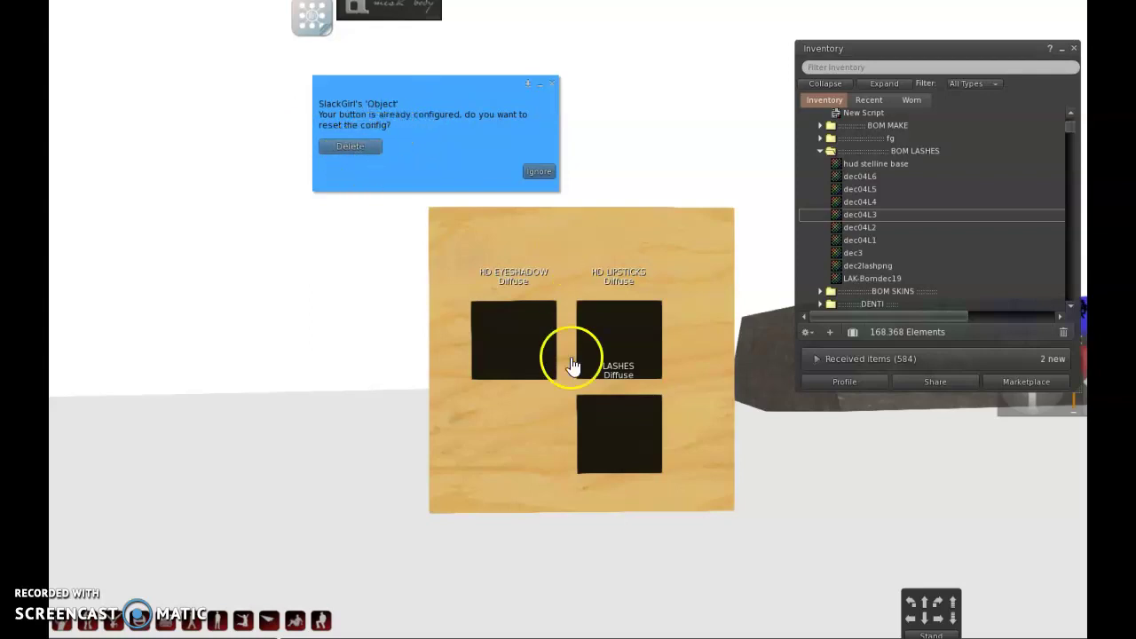
left_click(362, 147)
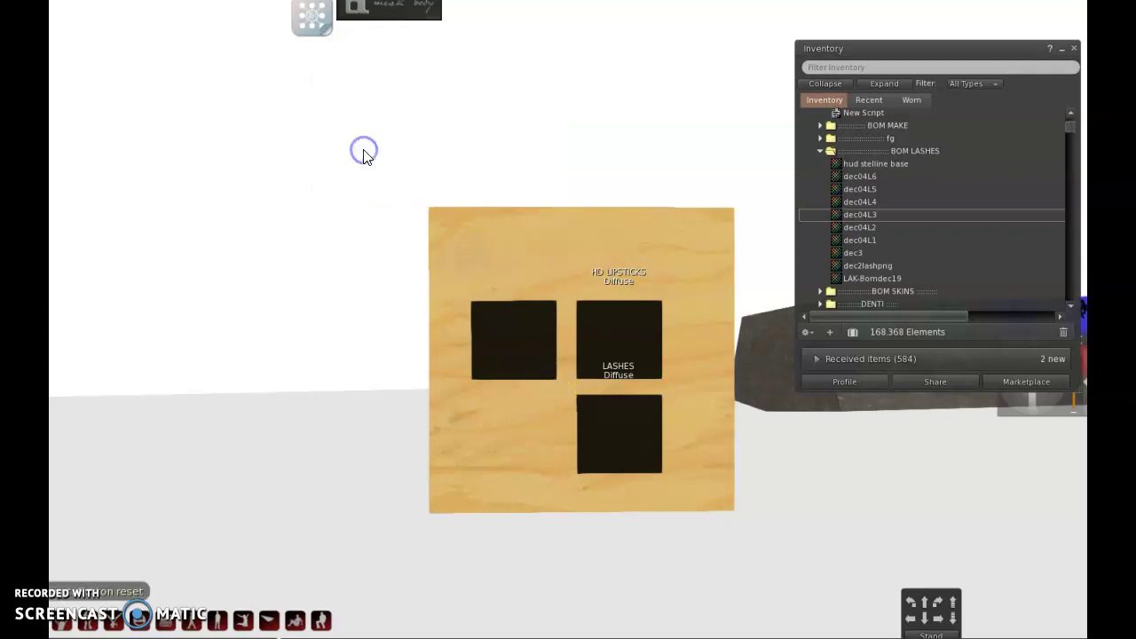
mouse_move(480, 345)
left_mouse_down()
mouse_move(500, 378)
mouse_move(531, 345)
mouse_move(494, 357)
left_mouse_up()
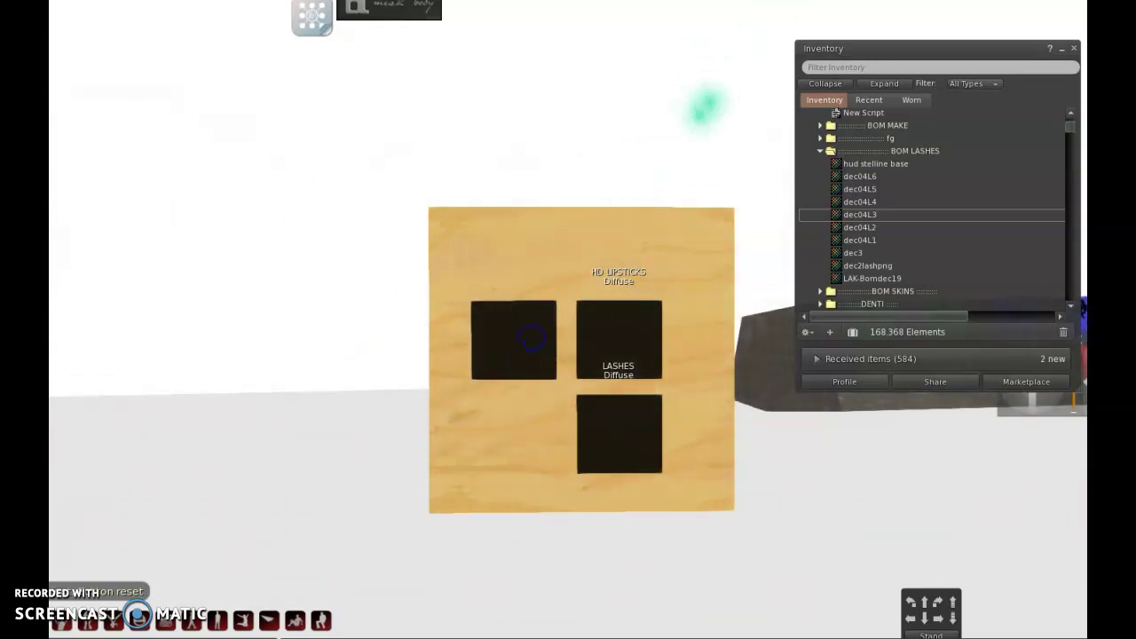
Drop the 50 shad8 texture on the eyeshadow button and assign it HD EYESHADOW, Diffuse.
left_click(869, 99)
left_click(825, 99)
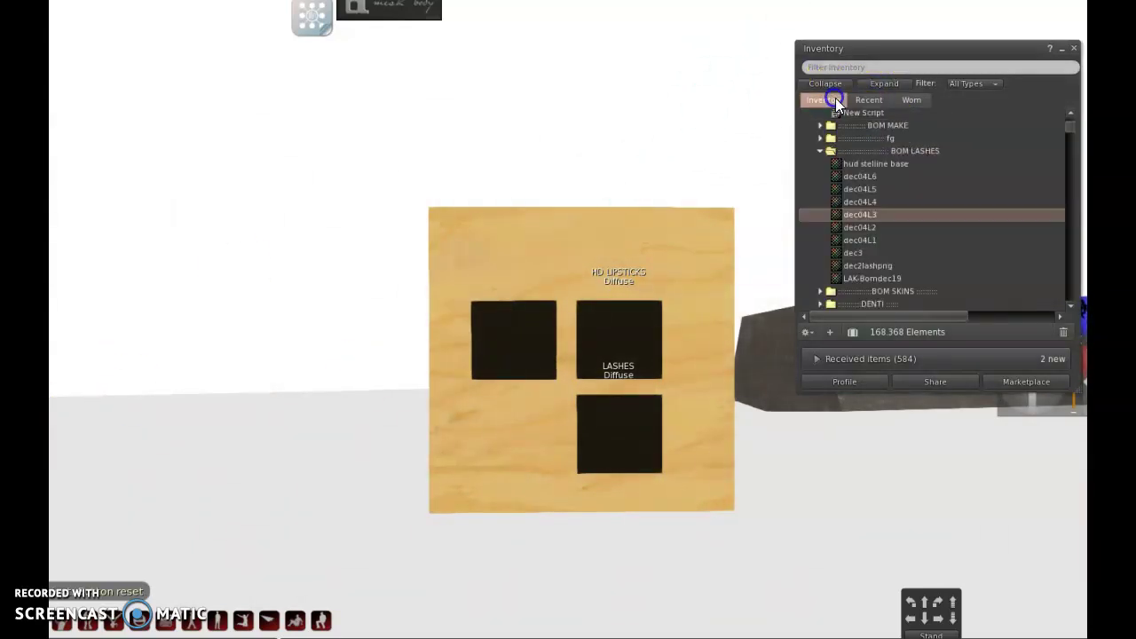
left_click(1071, 114)
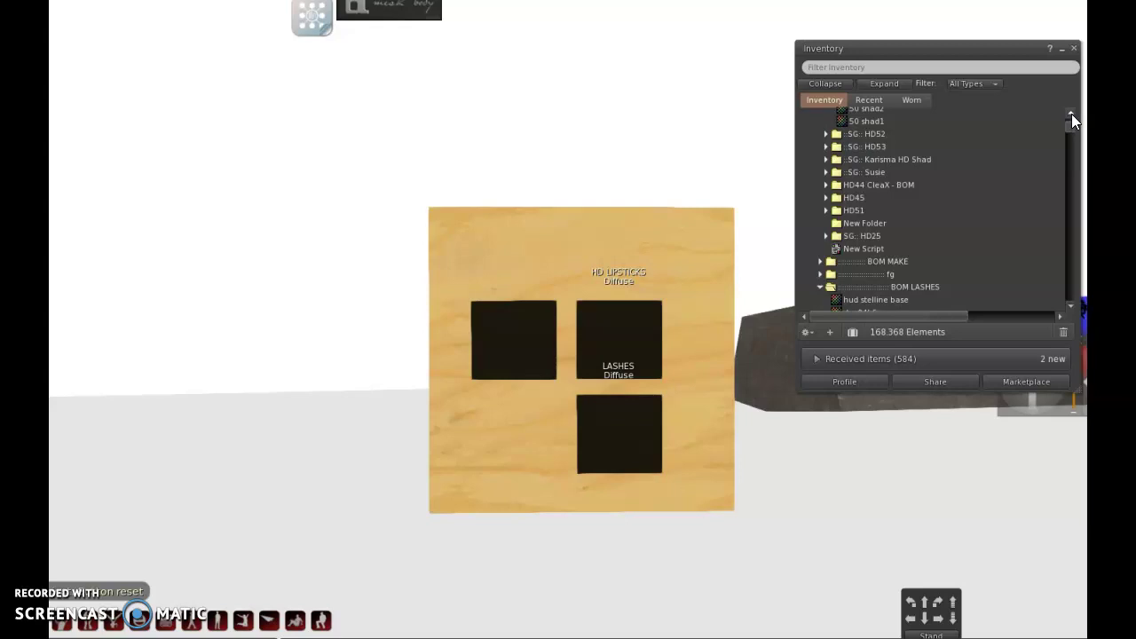
left_click(1071, 113)
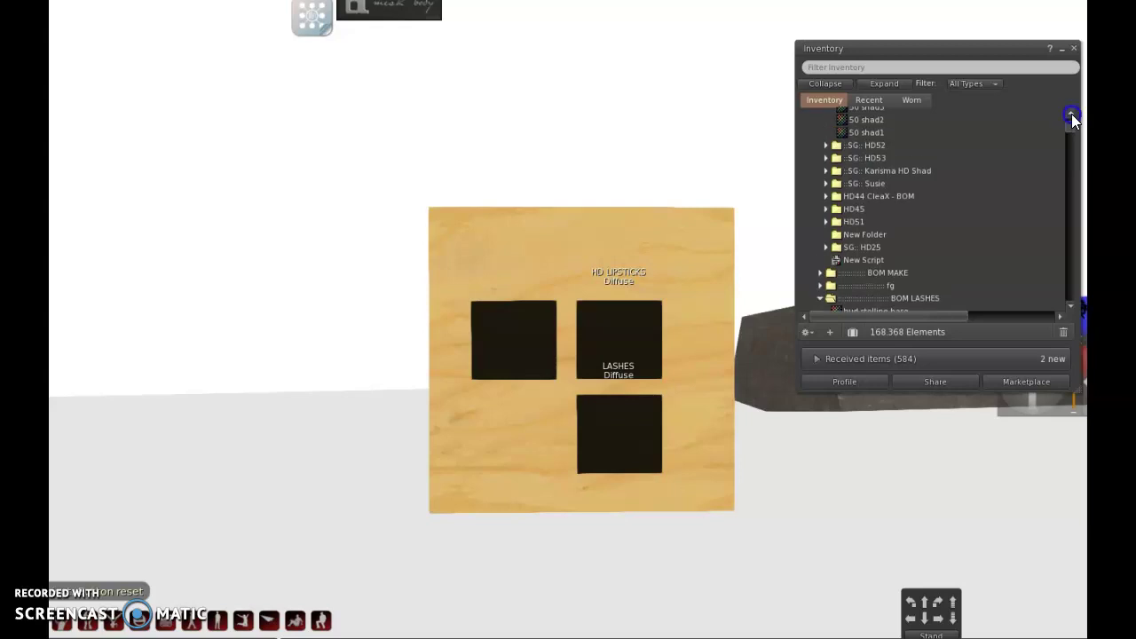
left_click(1071, 114)
left_click(1071, 114)
left_click(1071, 113)
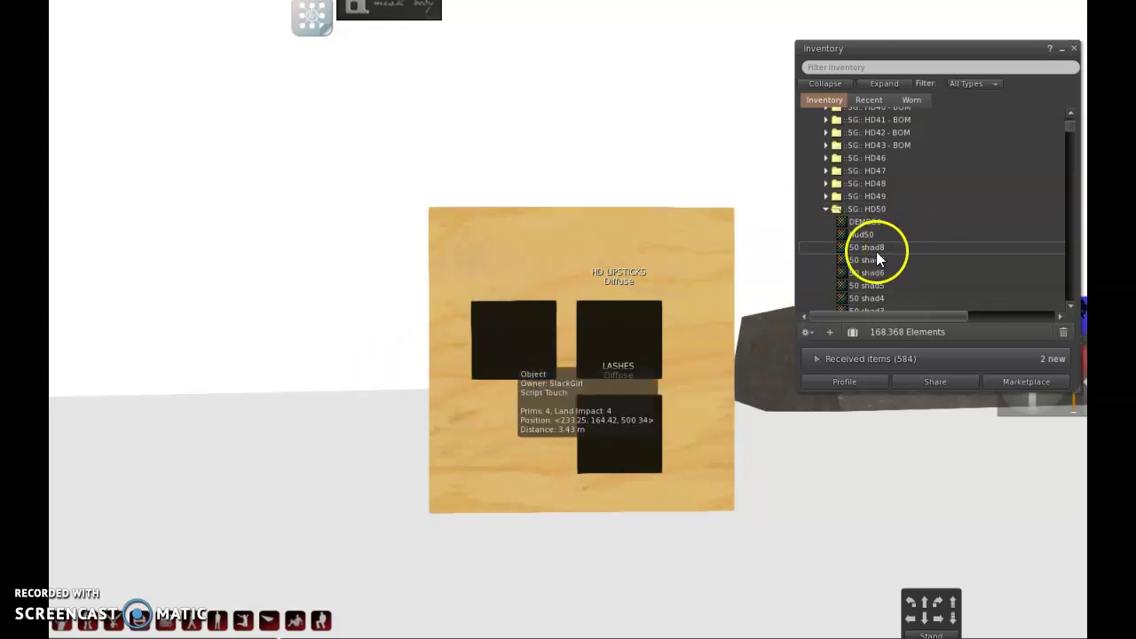
left_click_drag(876, 251, 500, 455)
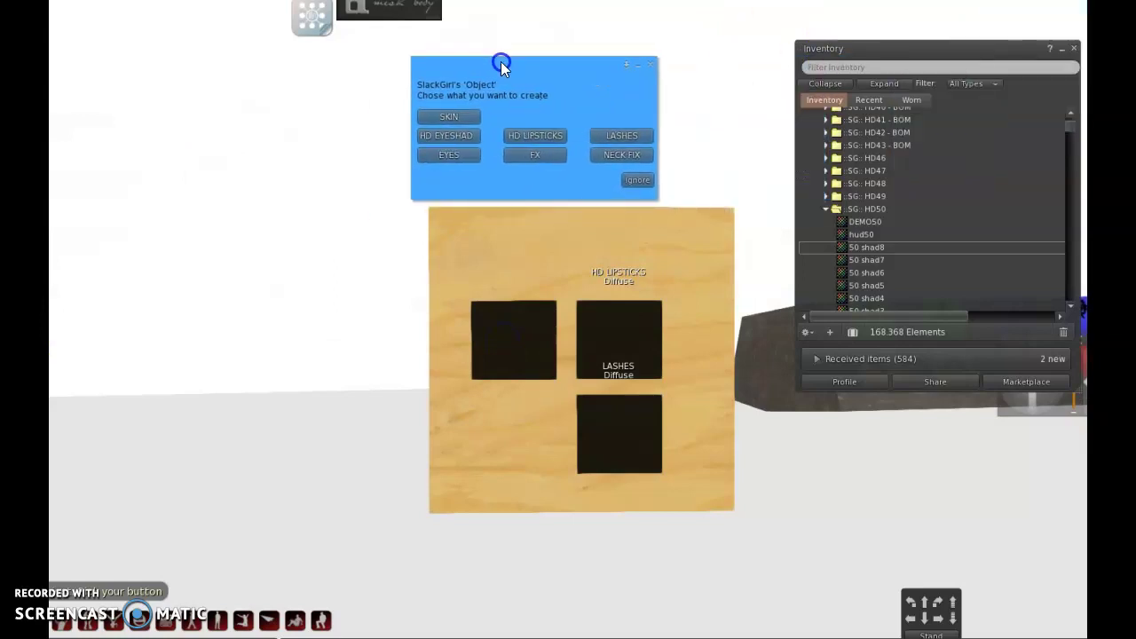
left_click(446, 135)
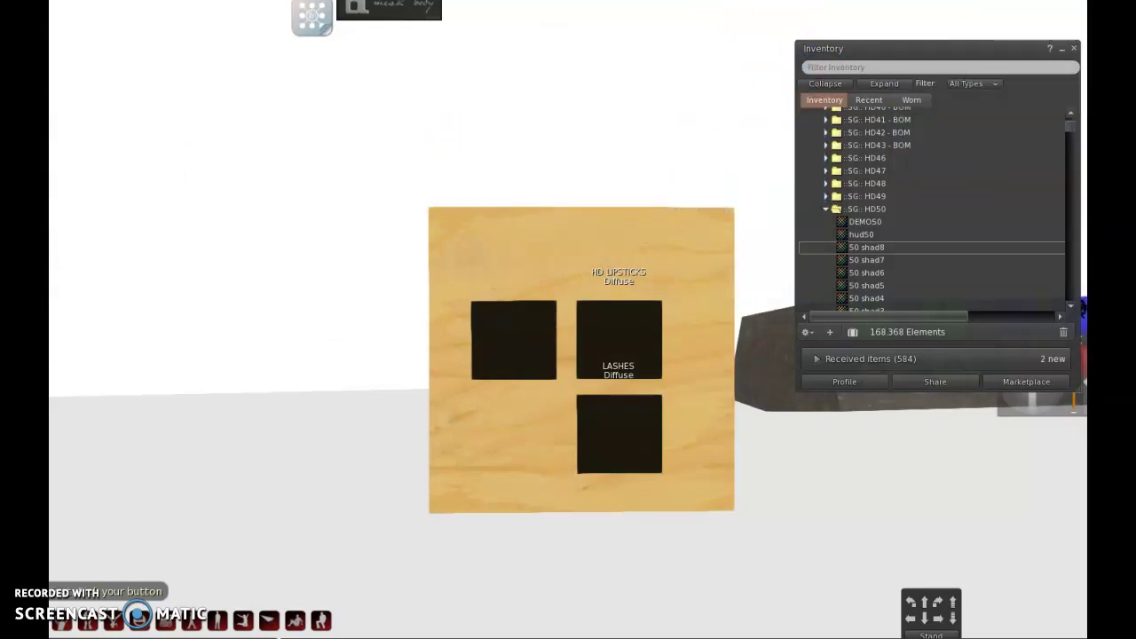
left_click_drag(377, 137, 533, 111)
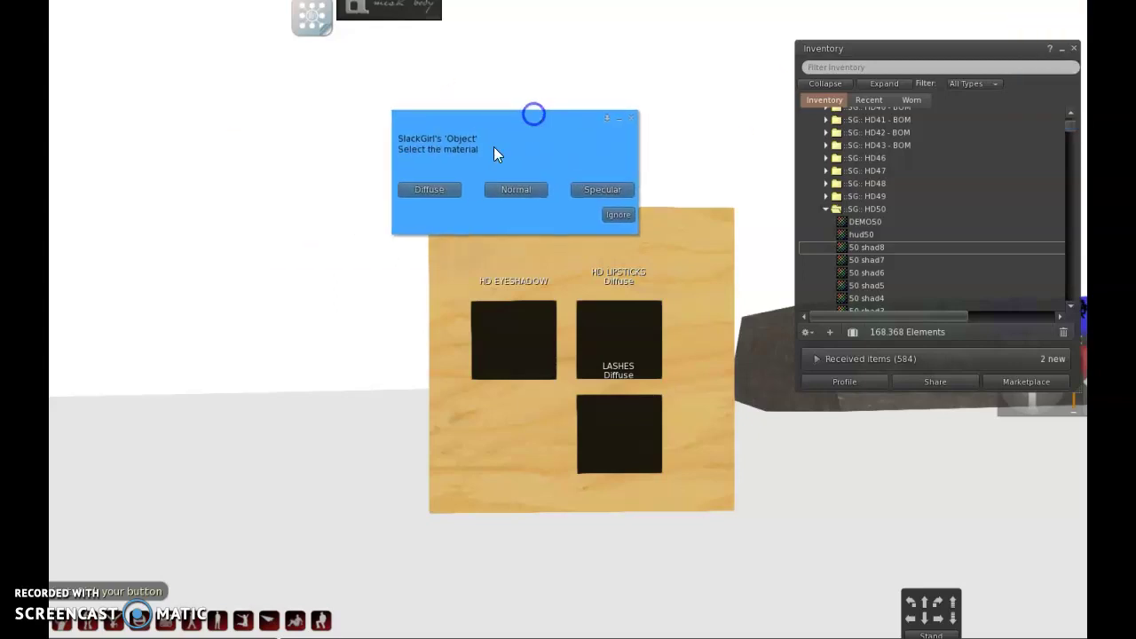
left_click(432, 191)
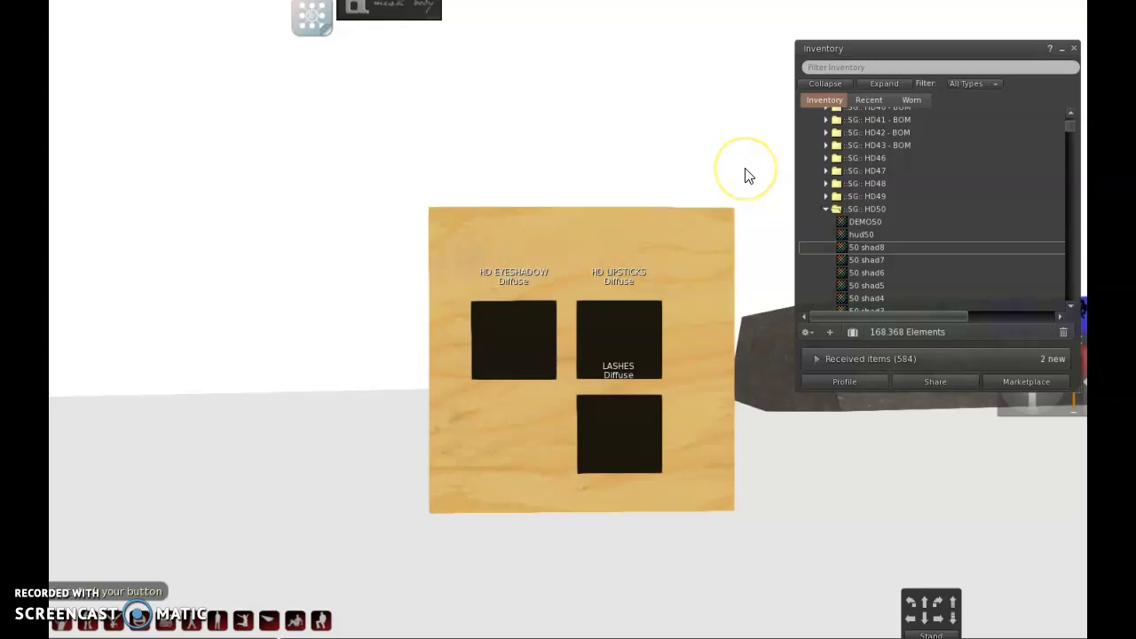
Touch the board and confirm the configuration as Finished, leaving three plain black buttons.
left_click(535, 235)
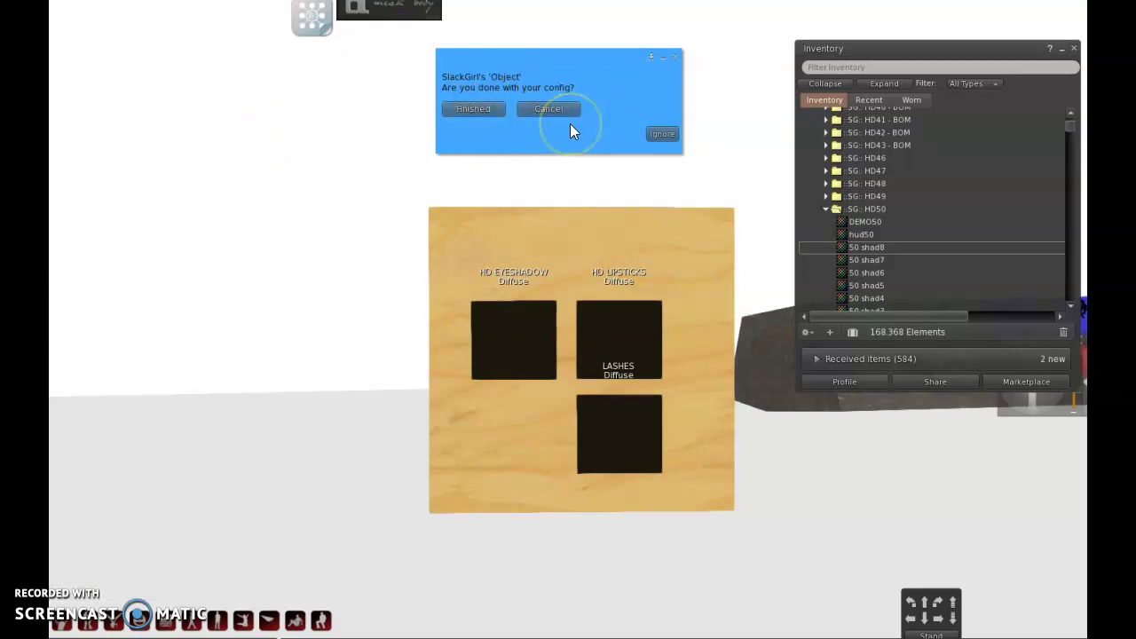
left_click(565, 125)
left_click(497, 112)
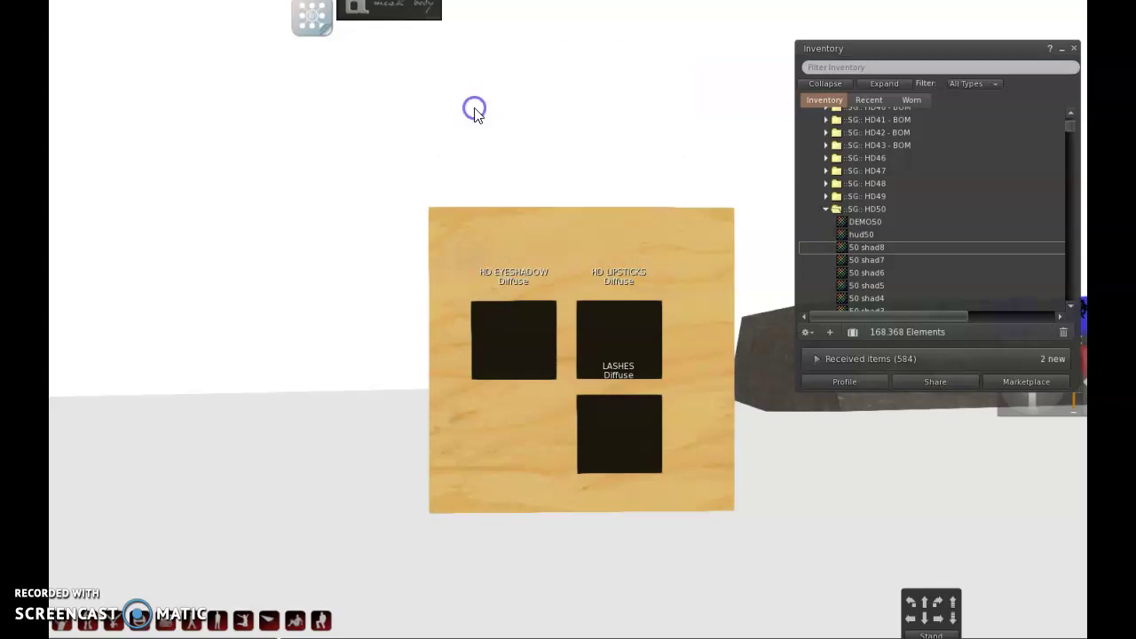
left_click(498, 130)
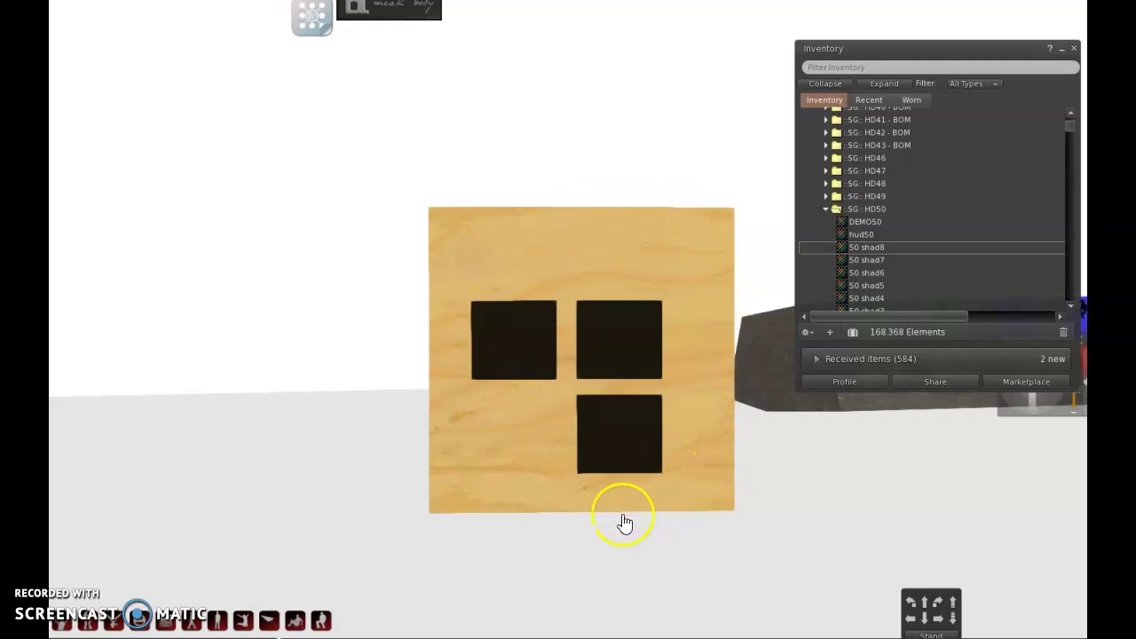
Take the wooden board into inventory, where it appears as Object.
right_click(598, 276)
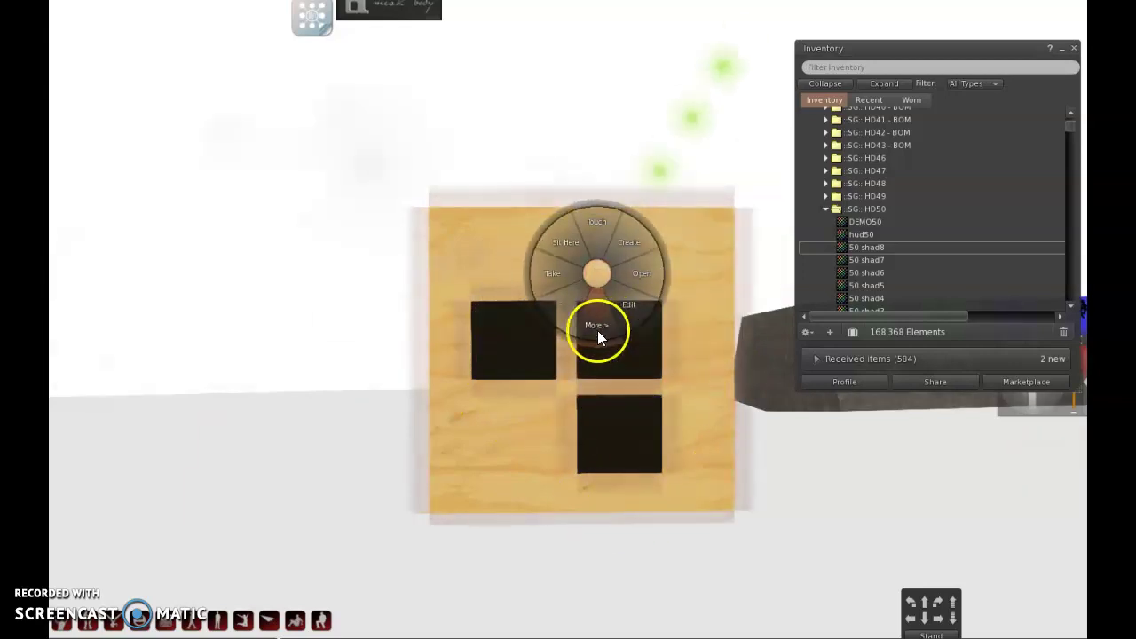
left_click(568, 276)
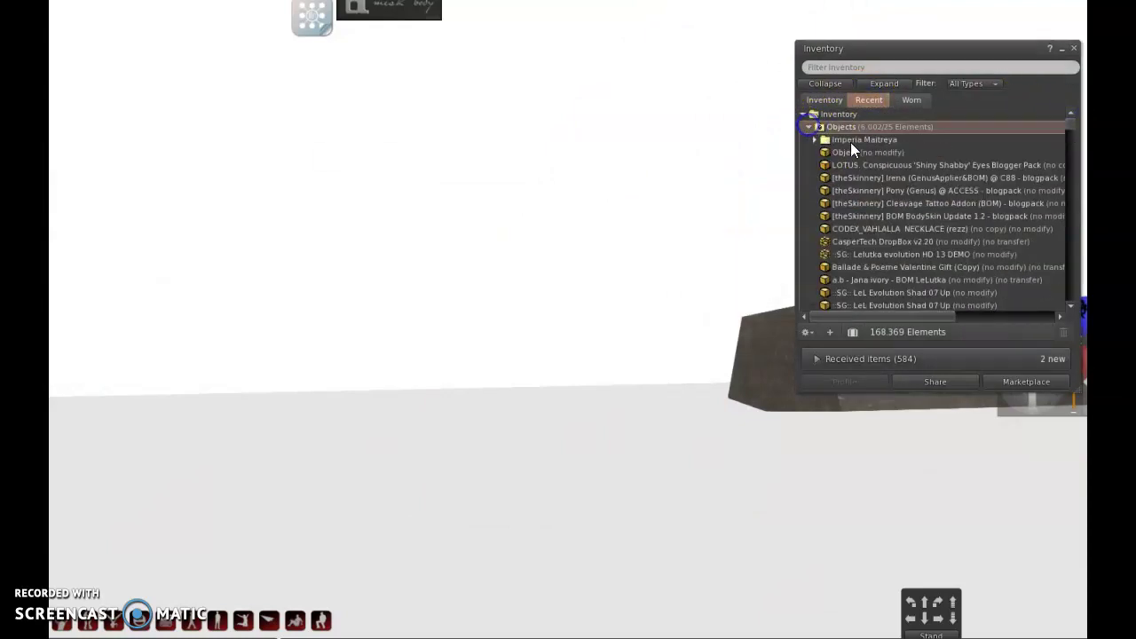
right_click(878, 152)
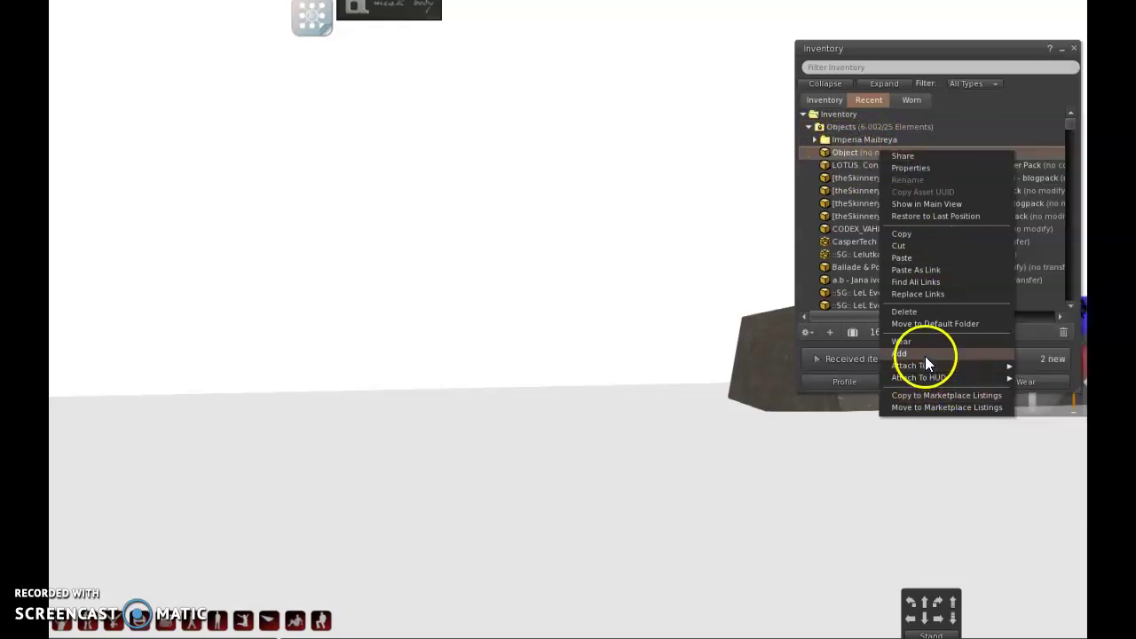
mouse_move(925, 367)
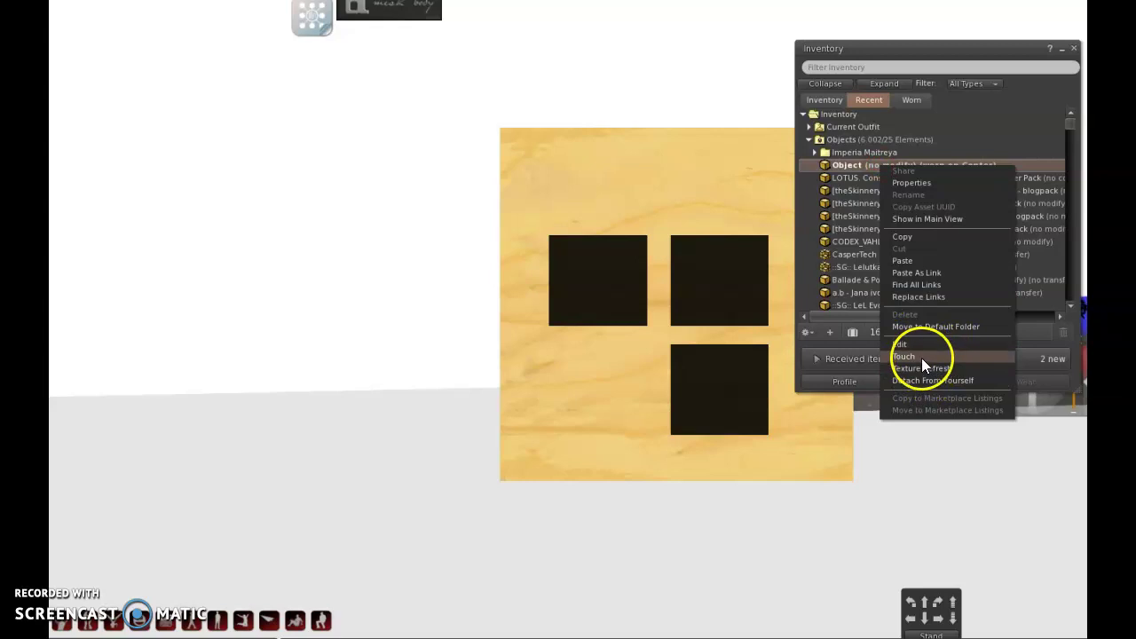
right_click(695, 222)
left_click(688, 266)
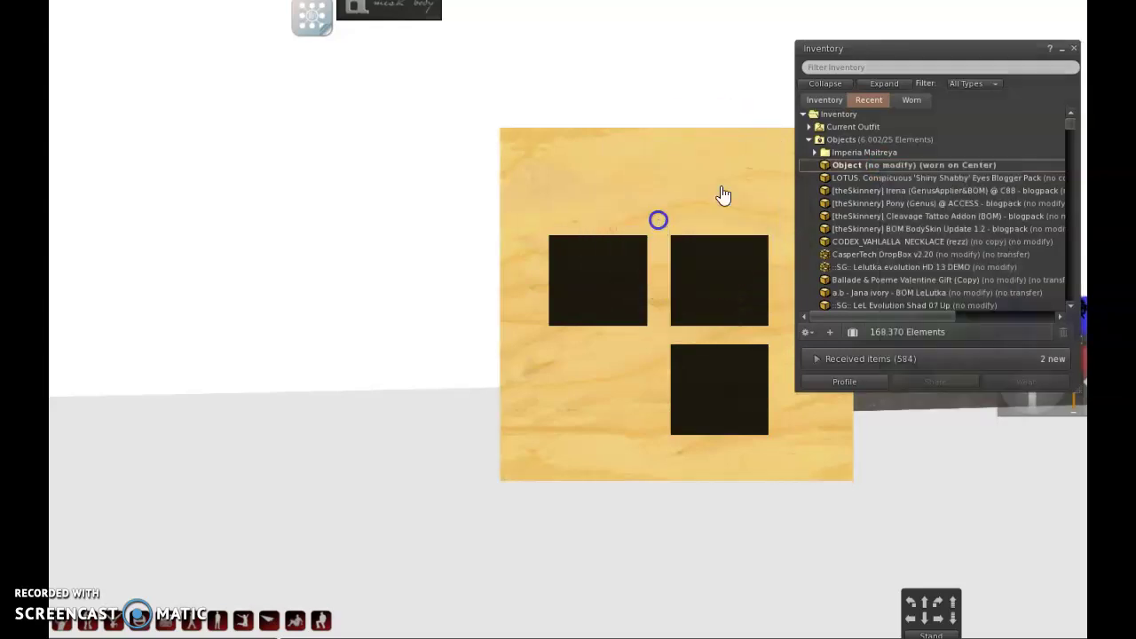
Attach the Object item to the Center HUD position.
left_click(843, 172)
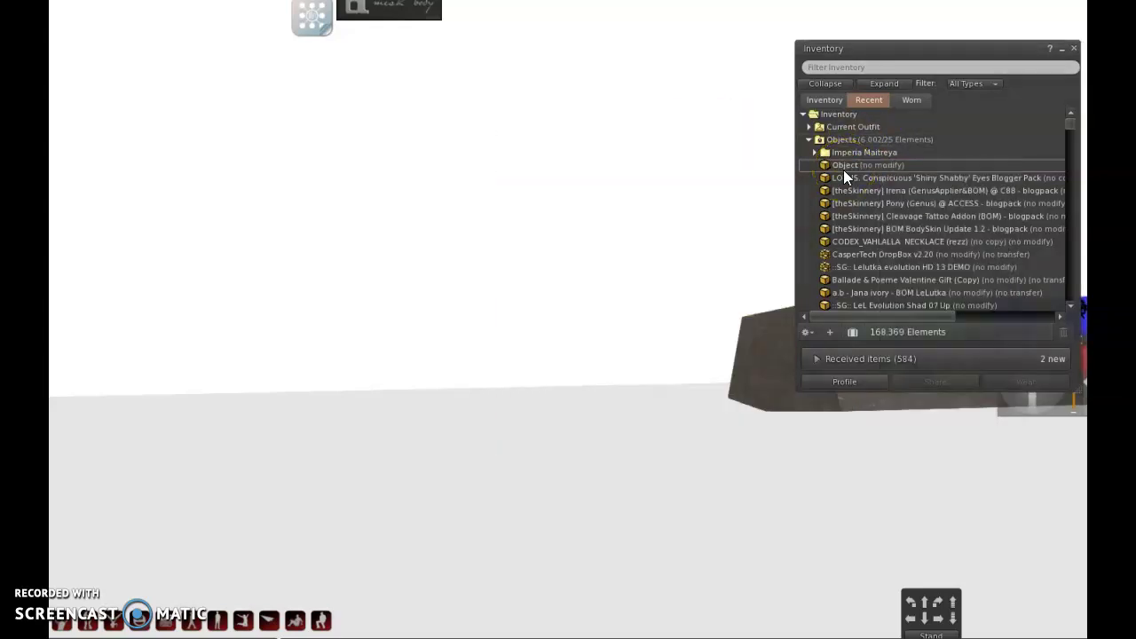
left_click_drag(863, 50, 239, 117)
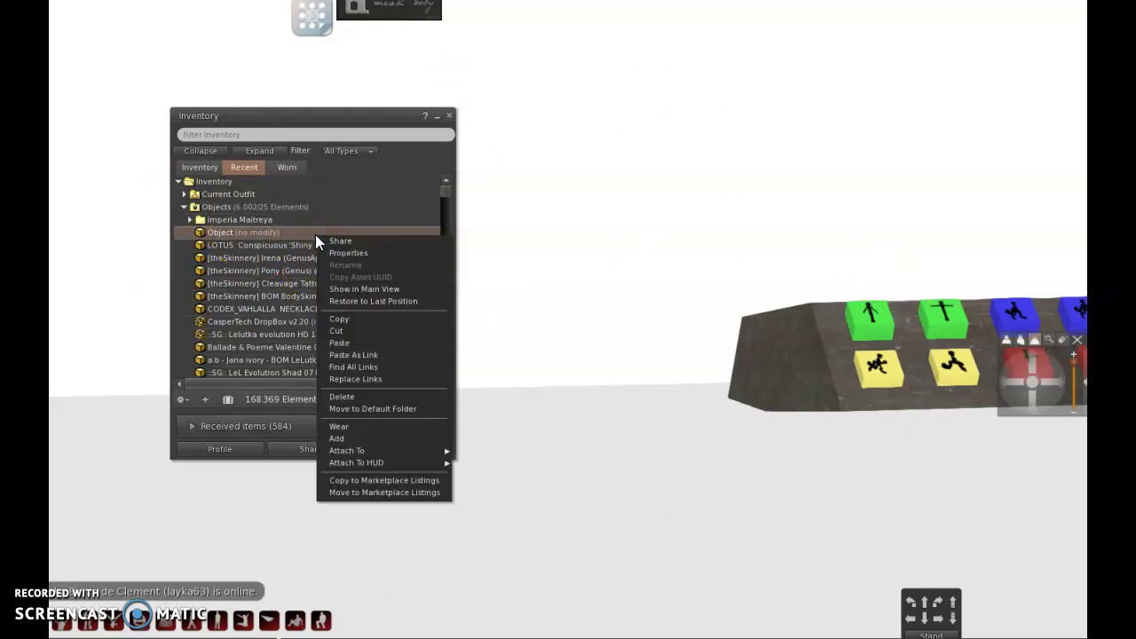
left_click(356, 463)
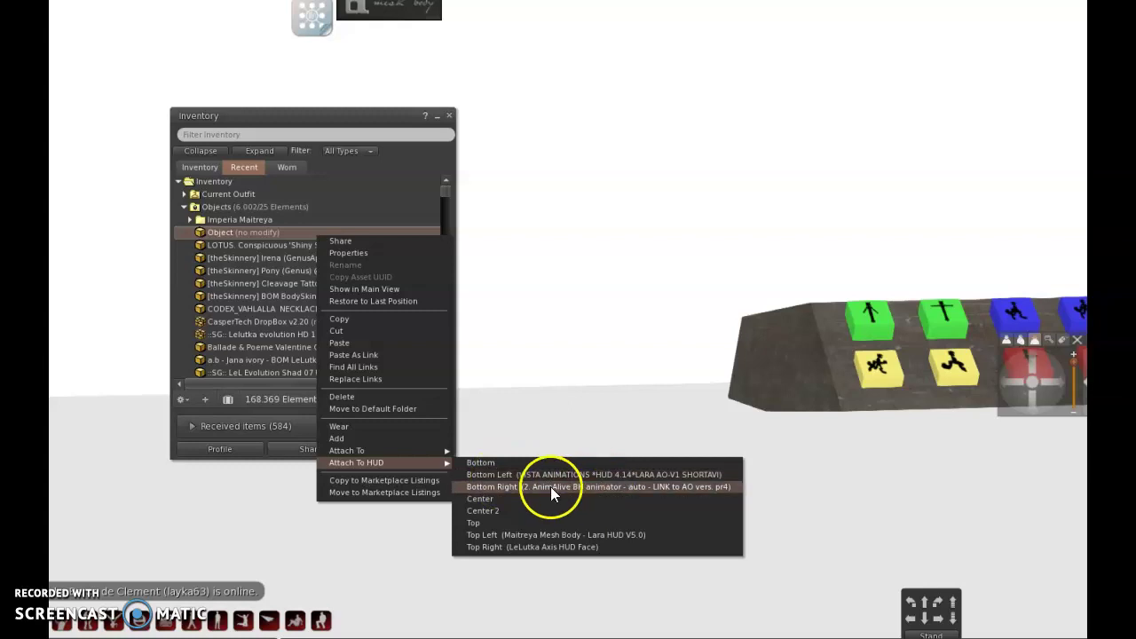
left_click(480, 502)
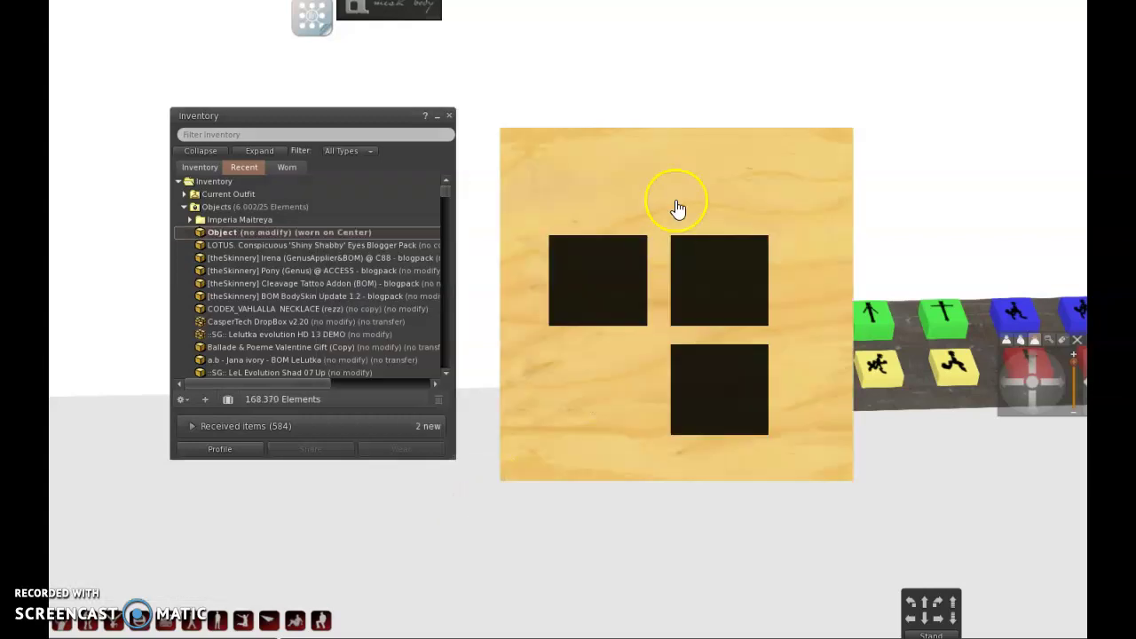
Edit the new HUD and move it lower on screen.
right_click(679, 192)
left_click(717, 224)
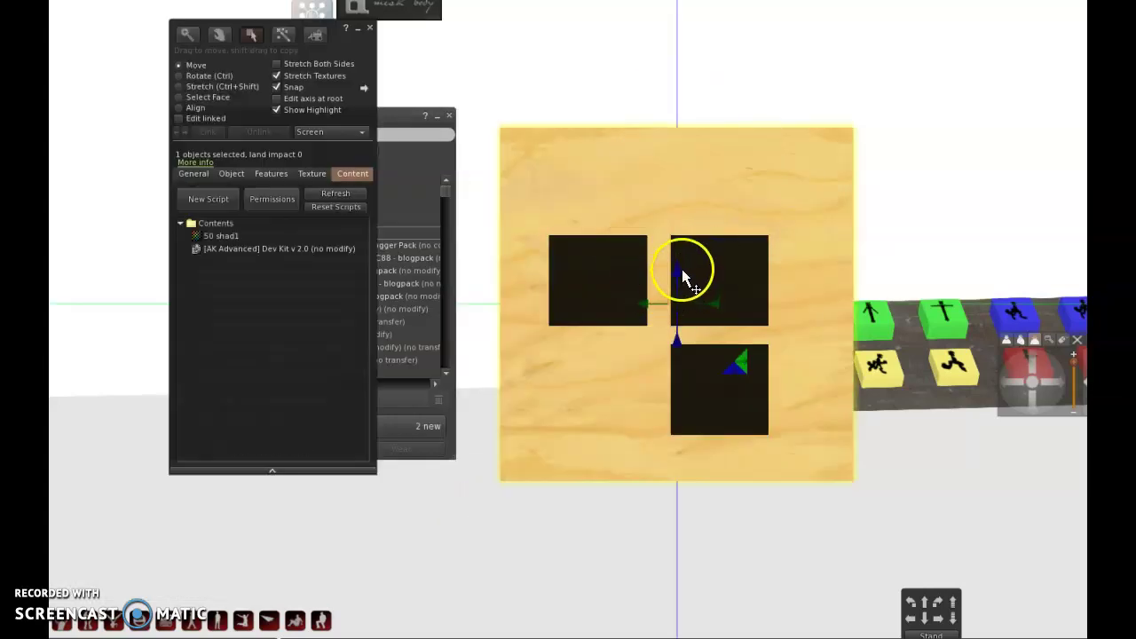
left_click_drag(683, 273, 482, 458)
Close the edit window and move the inventory, showing the SG: HD50 folder, to the upper right.
left_click(373, 29)
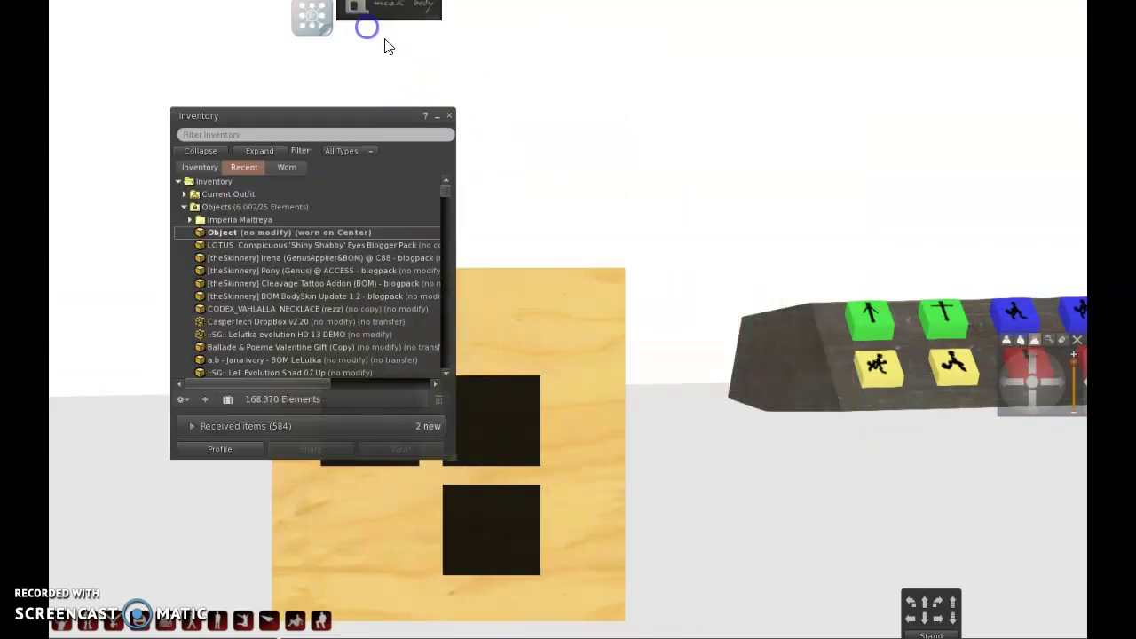
left_click(201, 167)
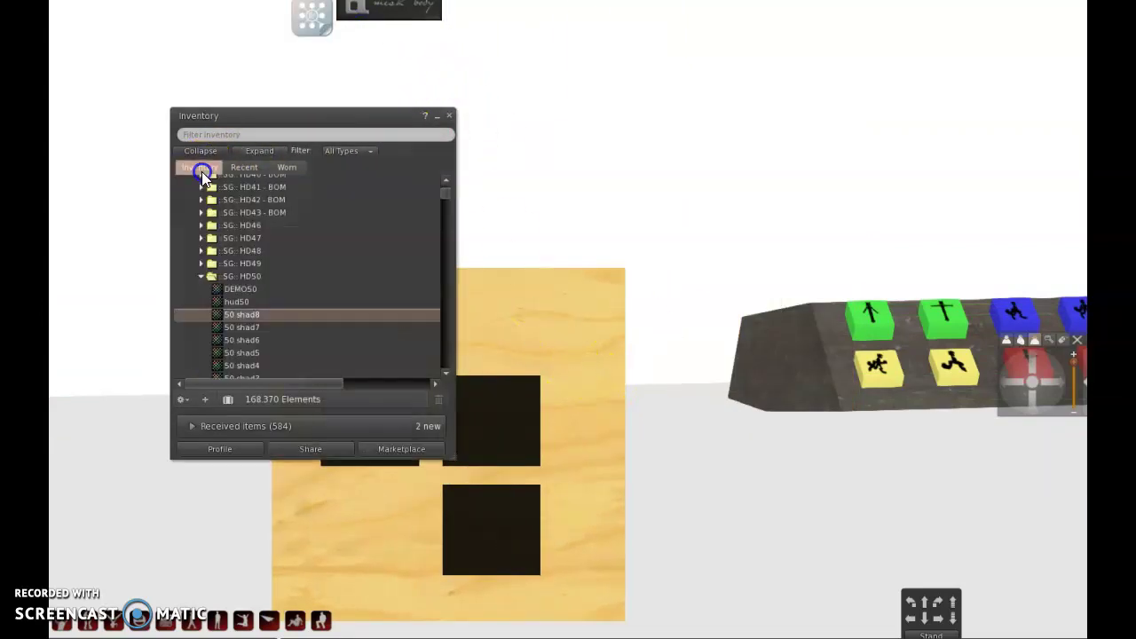
left_click_drag(219, 117, 783, 90)
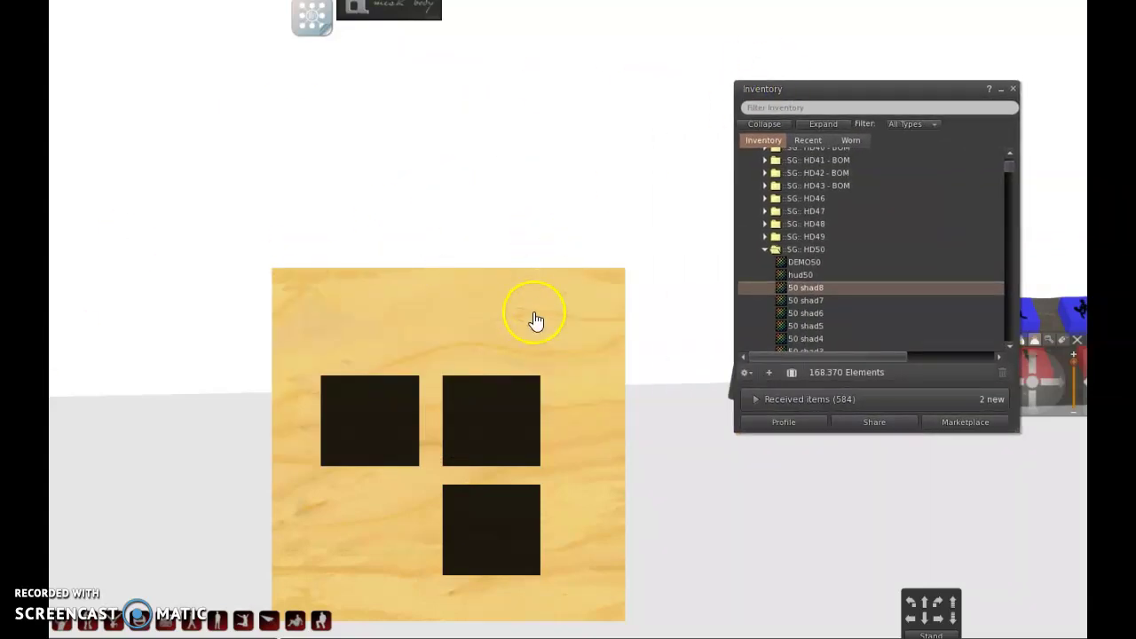